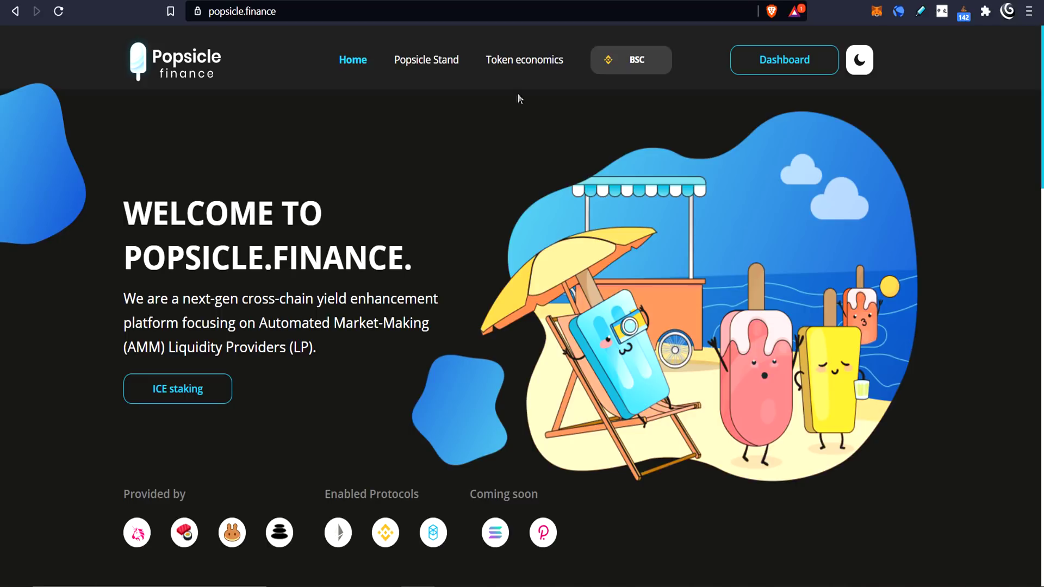
Open the ICE staking page and switch the MetaMask wallet network to Ethereum Mainnet.
left_click(177, 390)
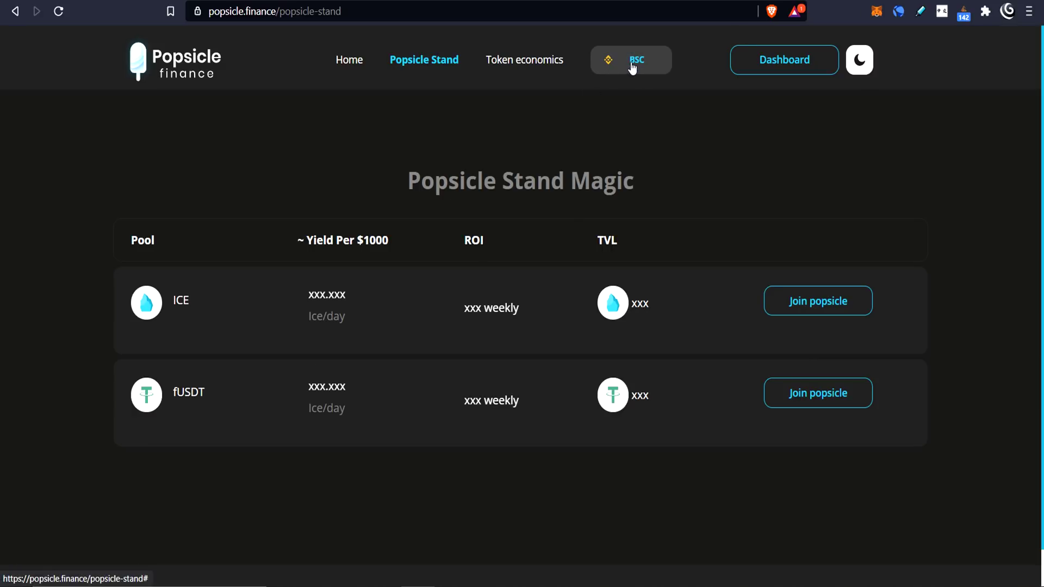
left_click(877, 11)
left_click(809, 50)
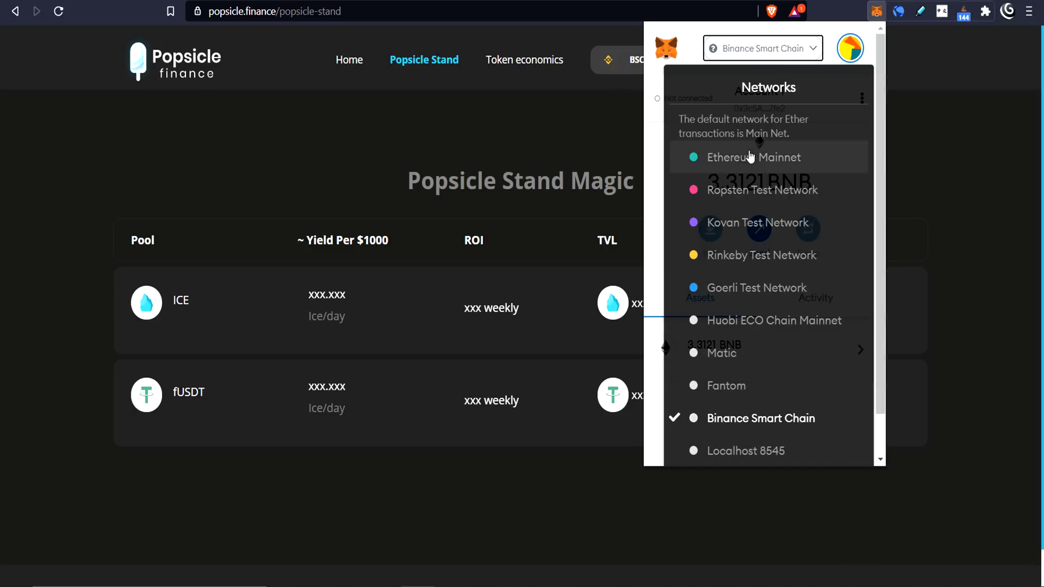
left_click(751, 157)
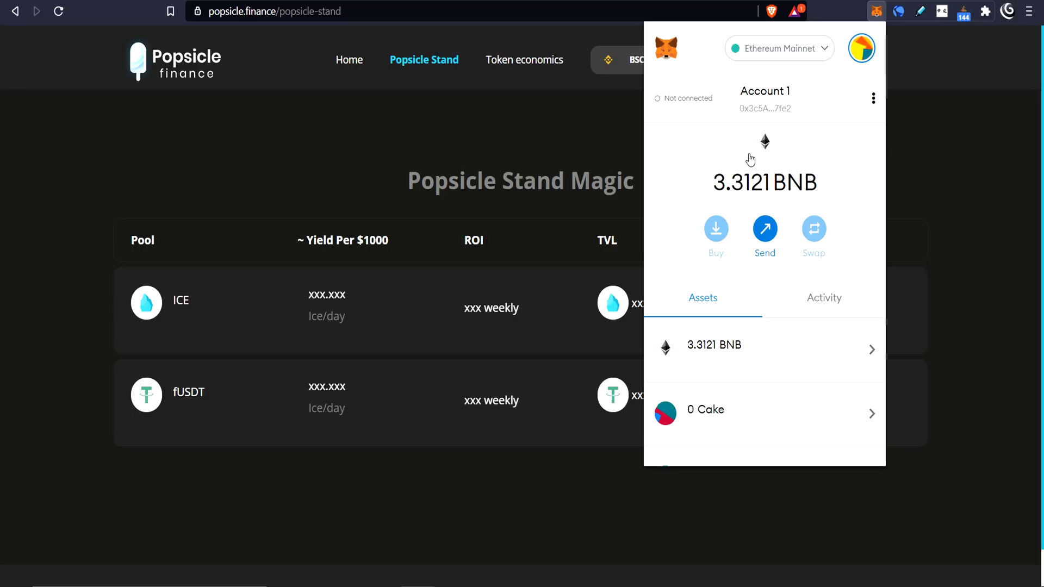
left_click(956, 103)
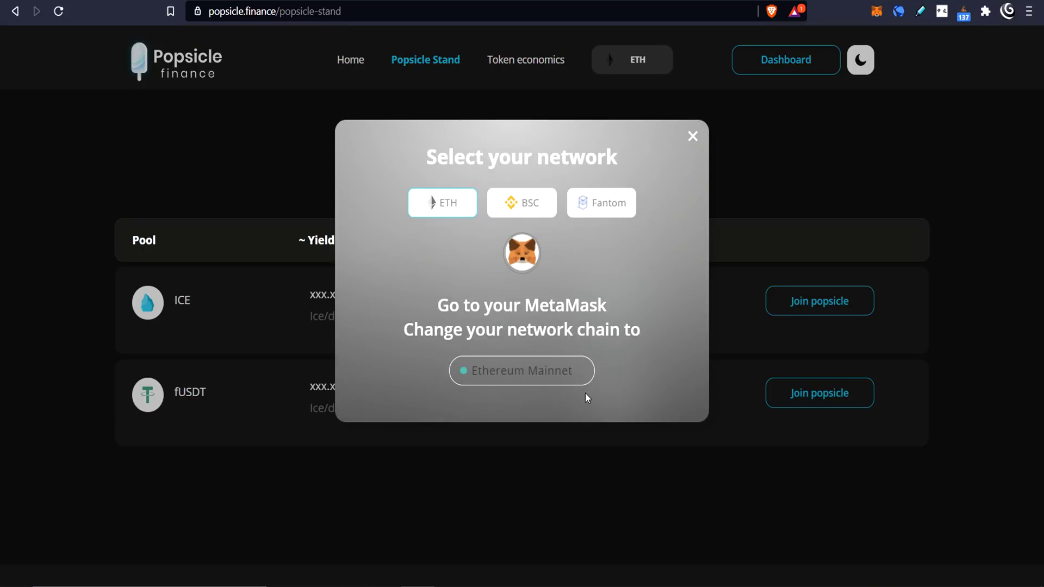
Review the network options offered by the Popsicle site's network selector, and close it.
left_click(804, 146)
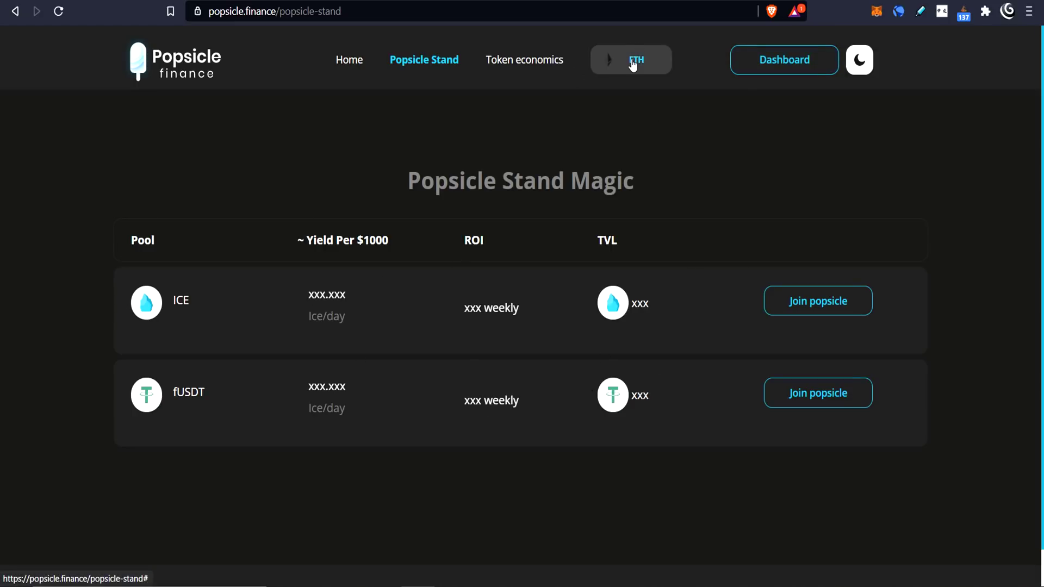
left_click(631, 59)
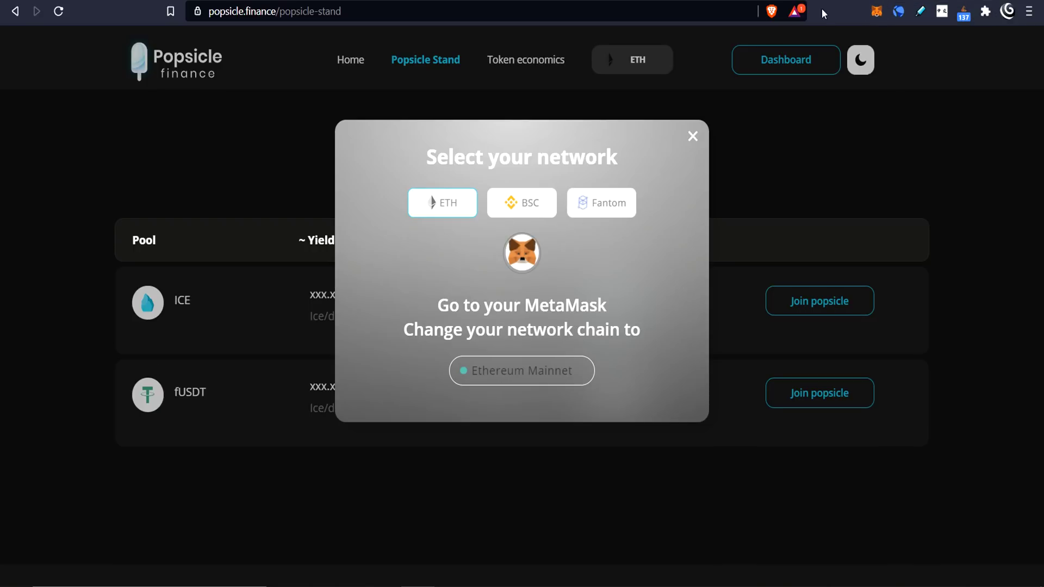
left_click(786, 151)
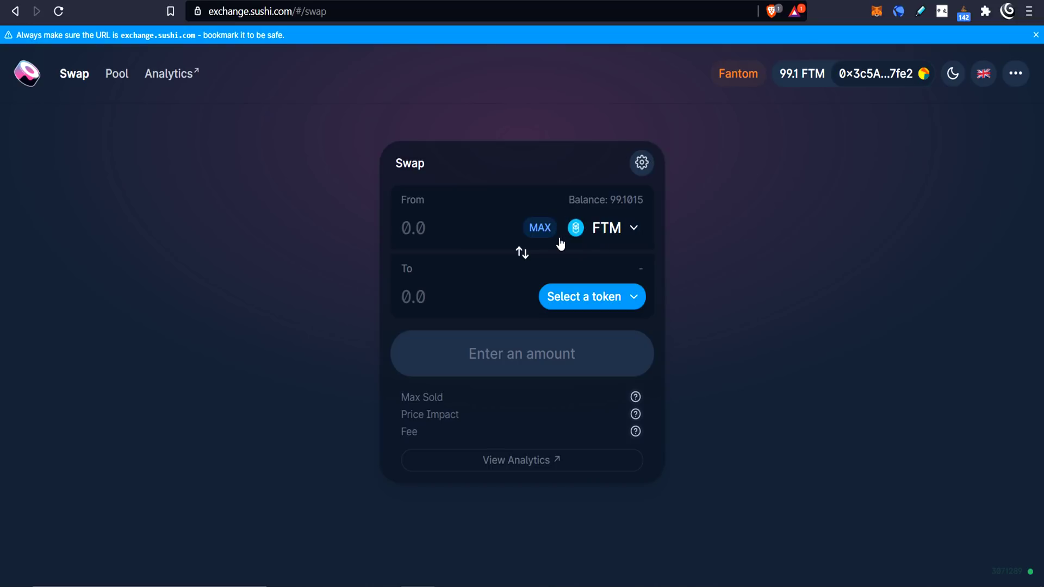
On SushiSwap, view the list of tokens available to swap FTM into, and close it.
left_click(613, 299)
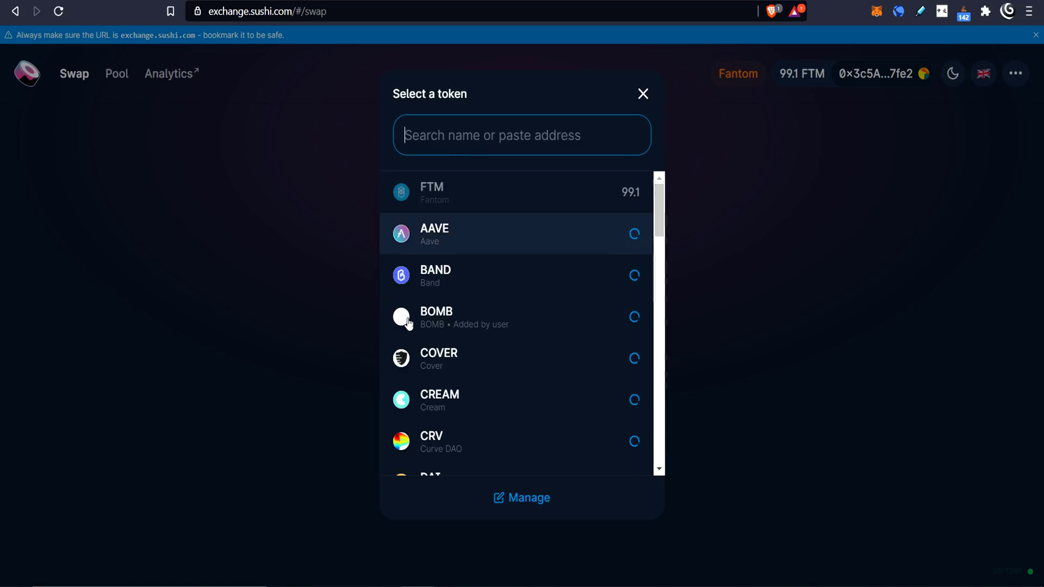
left_click(677, 188)
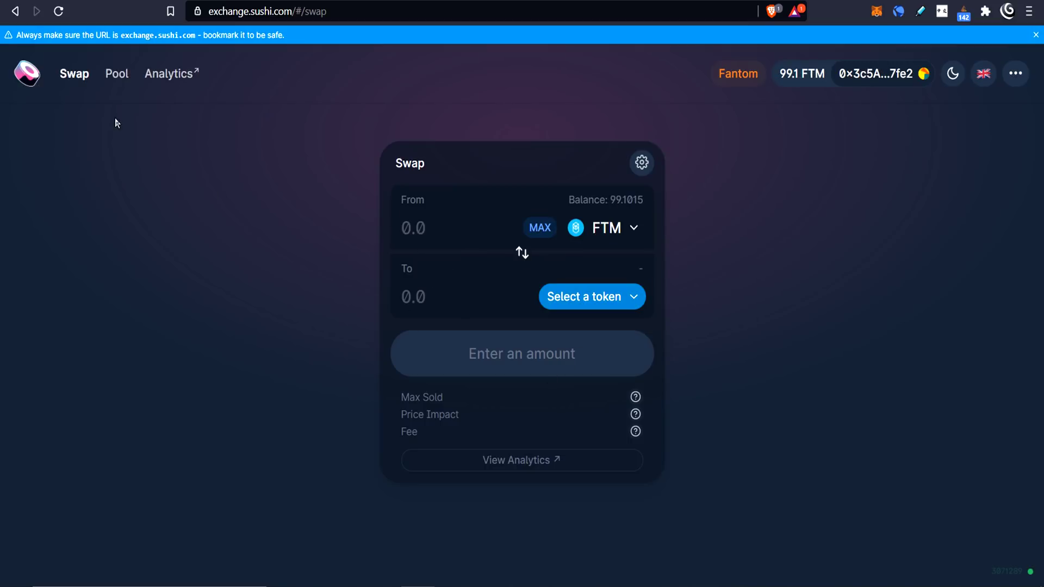
Open the pool's Add Liquidity form and search for "ice" as the second token of the pair.
left_click(123, 78)
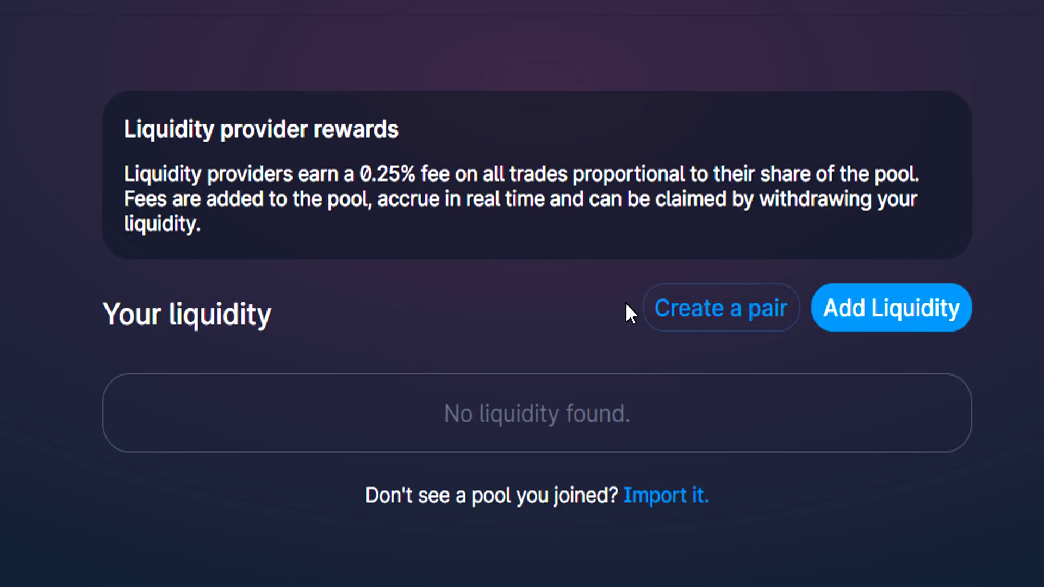
left_click(912, 315)
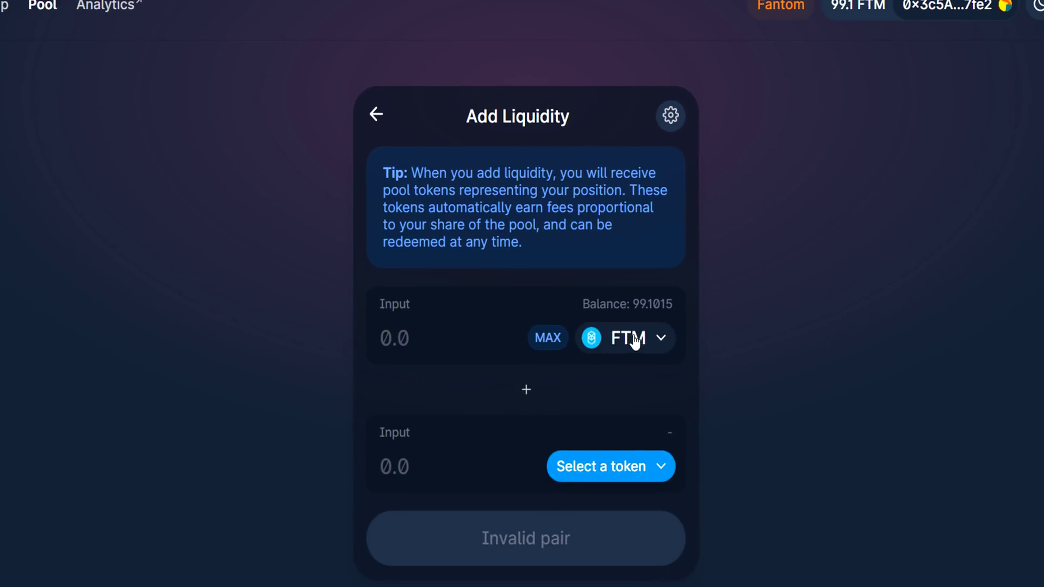
left_click(635, 466)
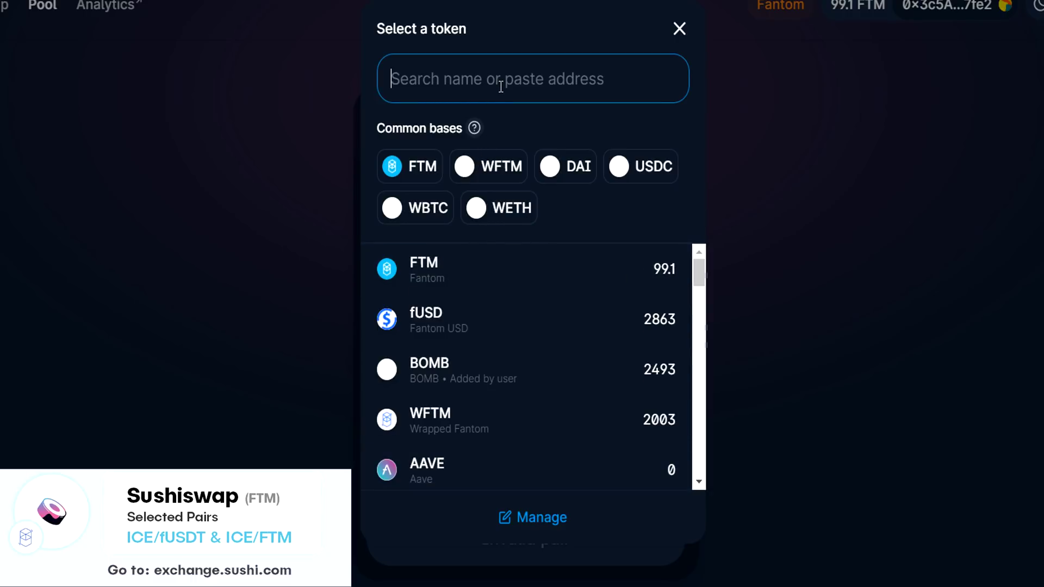
type("ice")
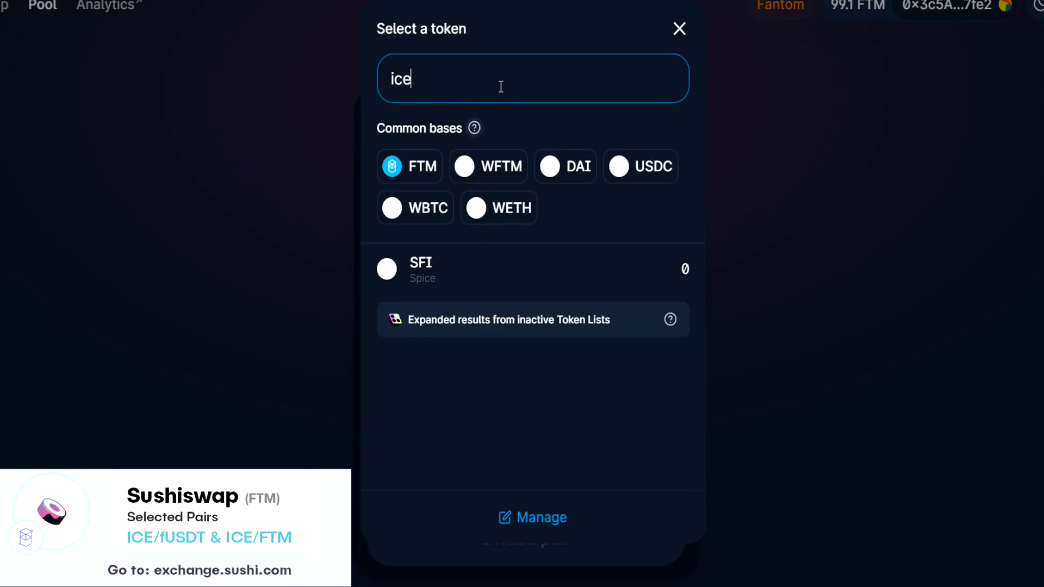
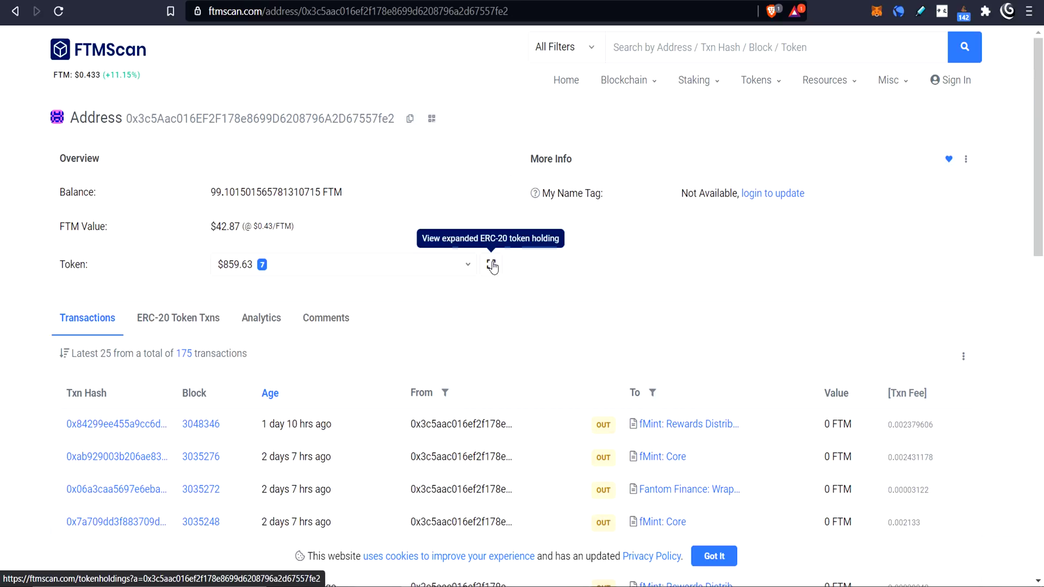
On FTMScan, open the Wrapped Fantom token from the wallet's expanded token holdings and copy its contract address.
left_click(493, 266)
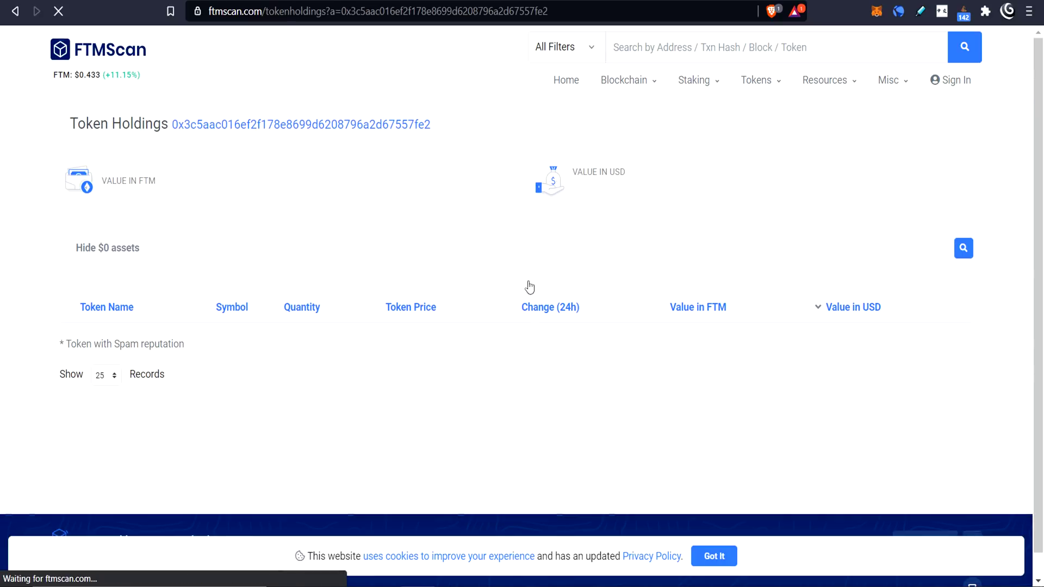
scroll(364, 290, "down", 5)
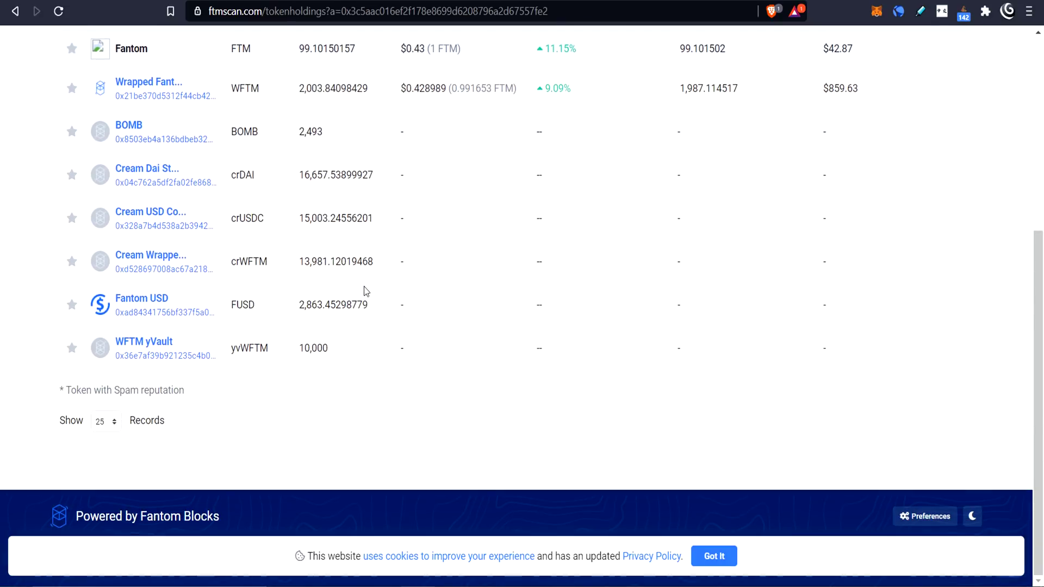
scroll(161, 255, "up", 3)
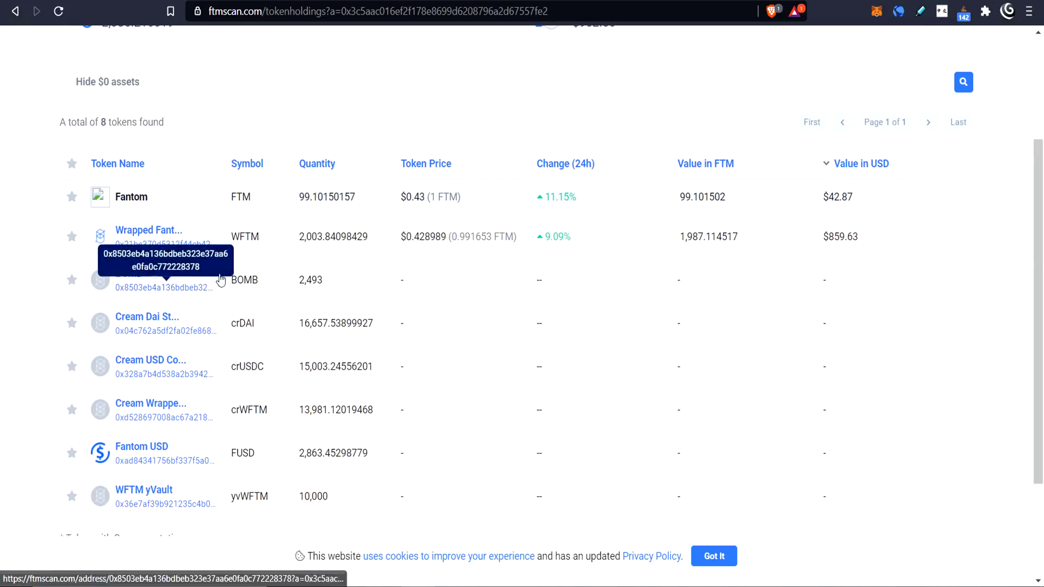
scroll(163, 294, "down", 2)
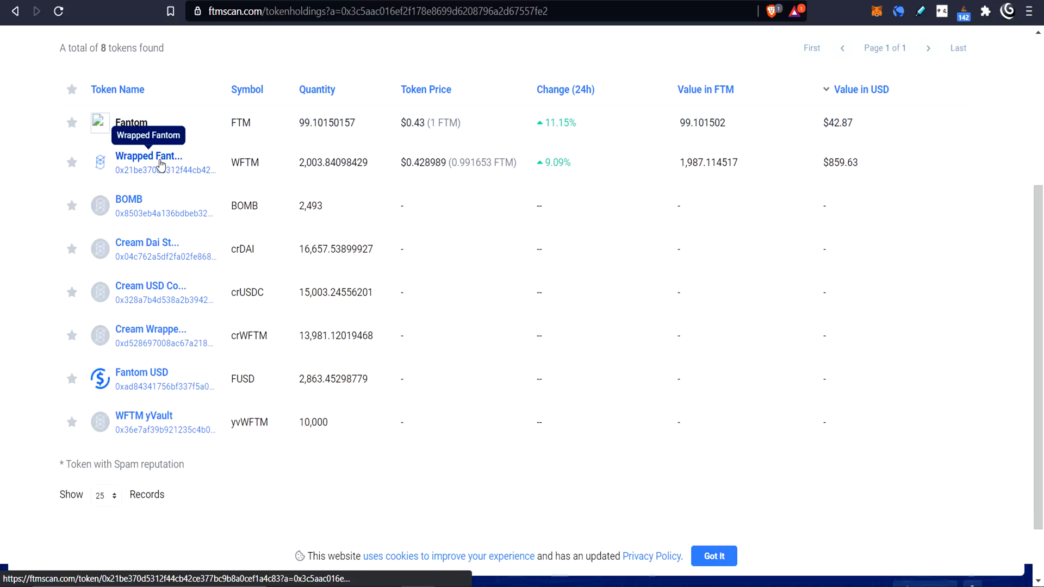
left_click(158, 159)
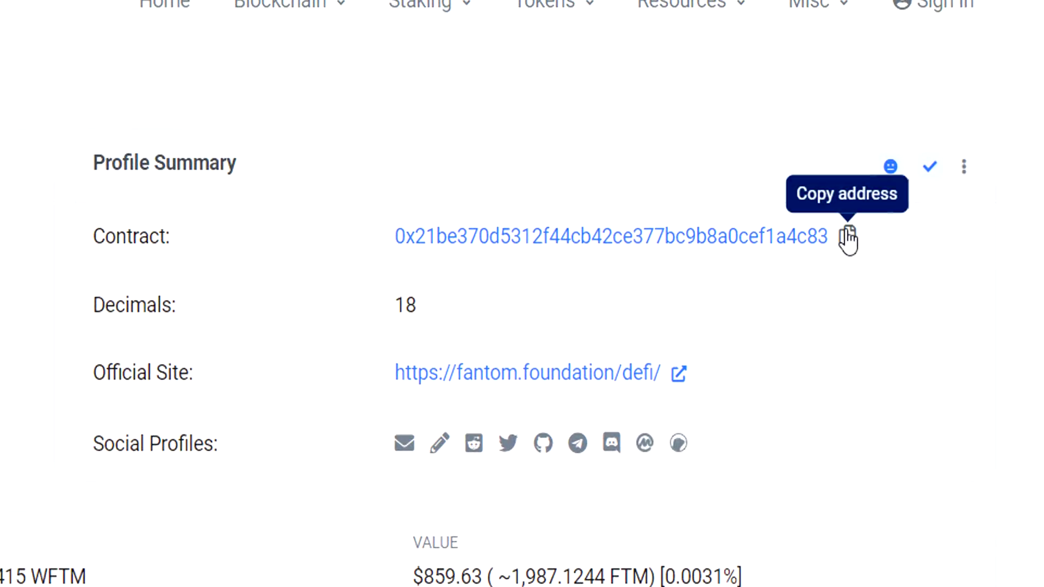
left_click(847, 237)
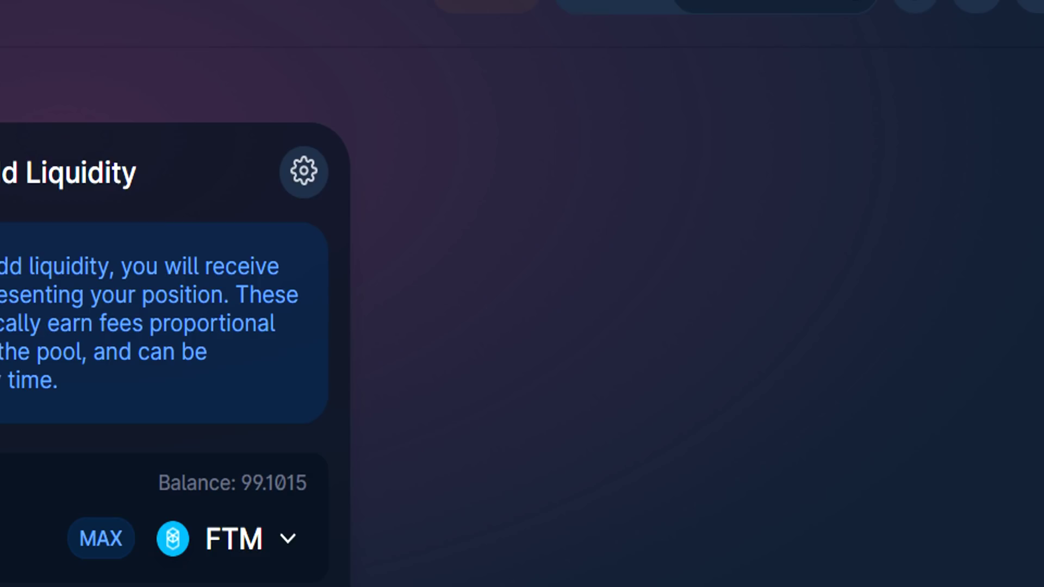
On SushiSwap, look up the copied Wrapped Fantom address in the second token's selector, and clear the search.
left_click(582, 466)
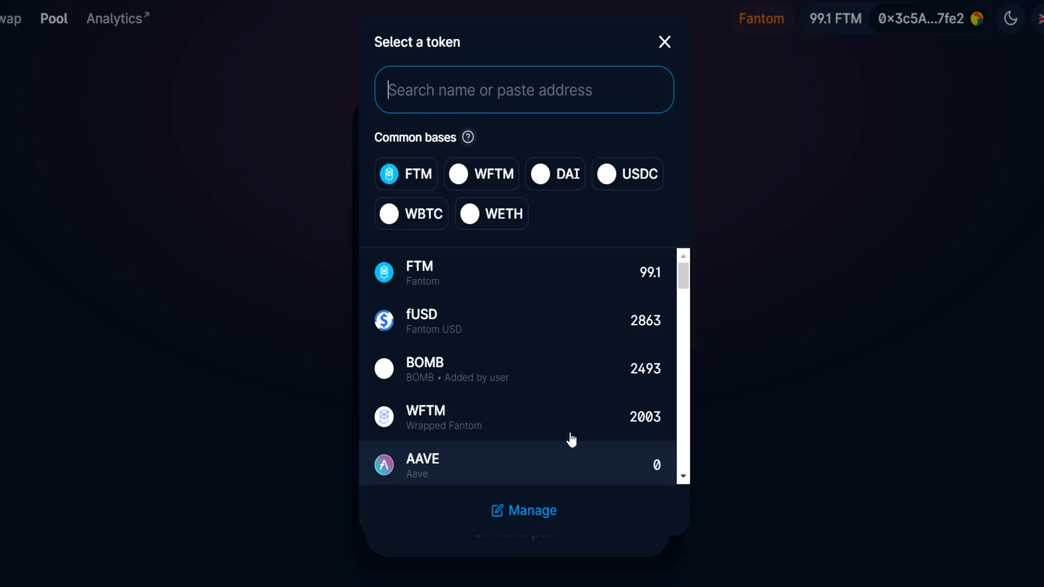
key("ctrl+v")
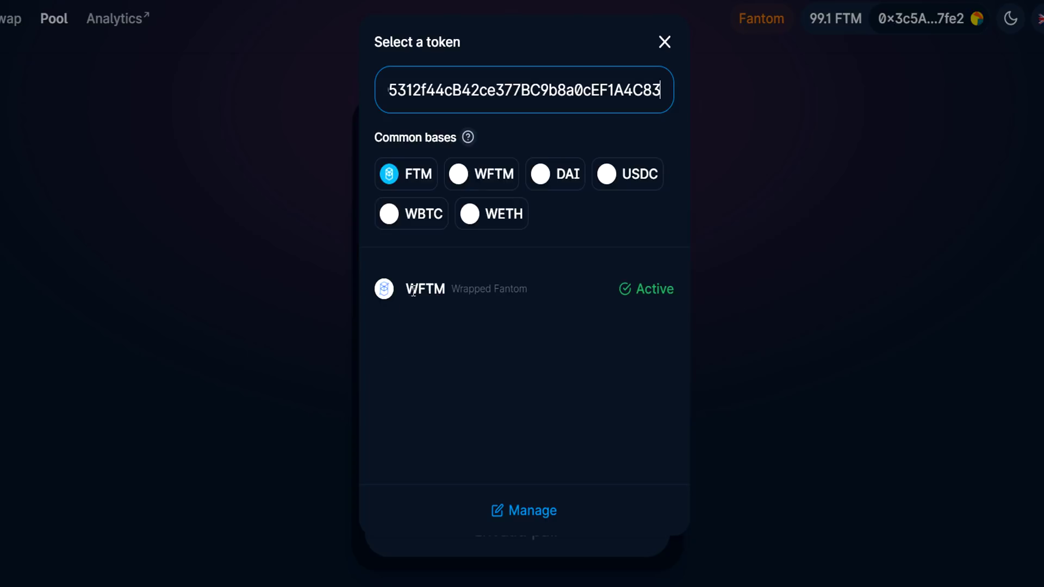
key("BackSpace")
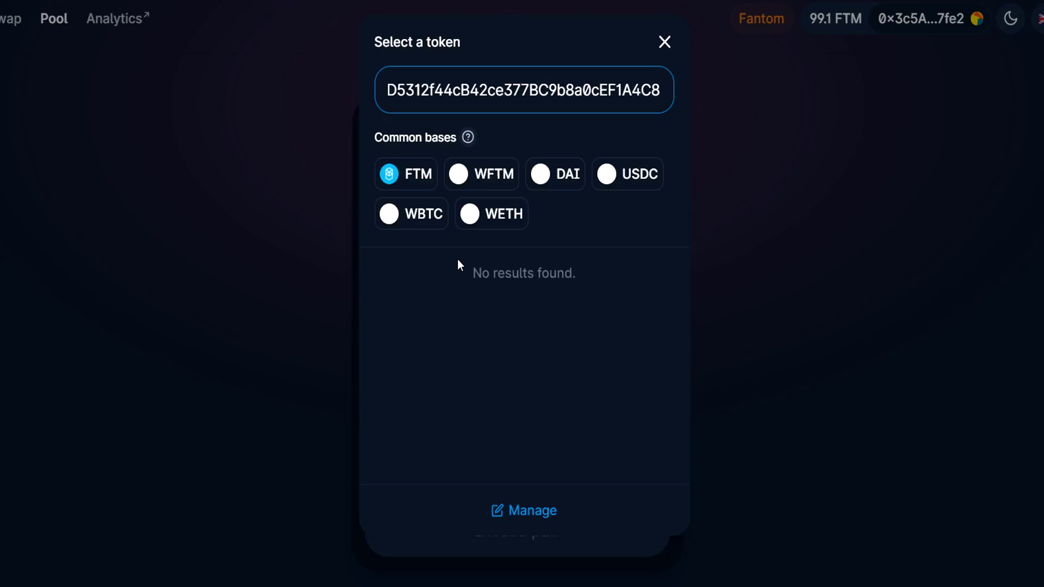
key("BackSpace")
key("BackSpace")
key("BackSpace")
key("BackSpace")
key("BackSpace")
key("BackSpace")
key("BackSpace")
key("BackSpace")
key("BackSpace")
key("BackSpace")
key("BackSpace")
key("BackSpace")
key("BackSpace")
key("BackSpace")
key("BackSpace")
key("BackSpace")
key("BackSpace")
key("BackSpace")
key("BackSpace")
key("BackSpace")
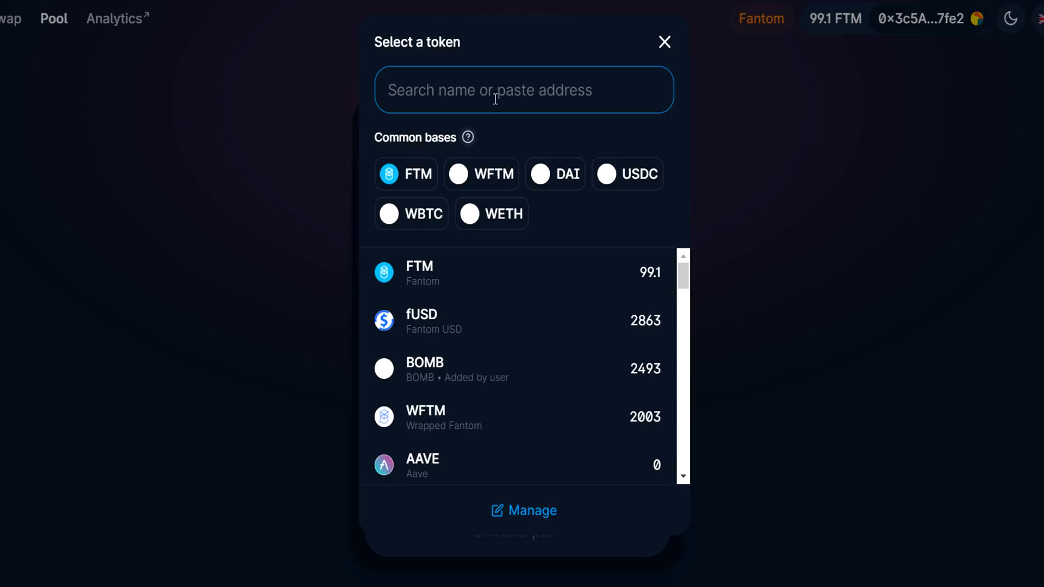
key("ctrl+v")
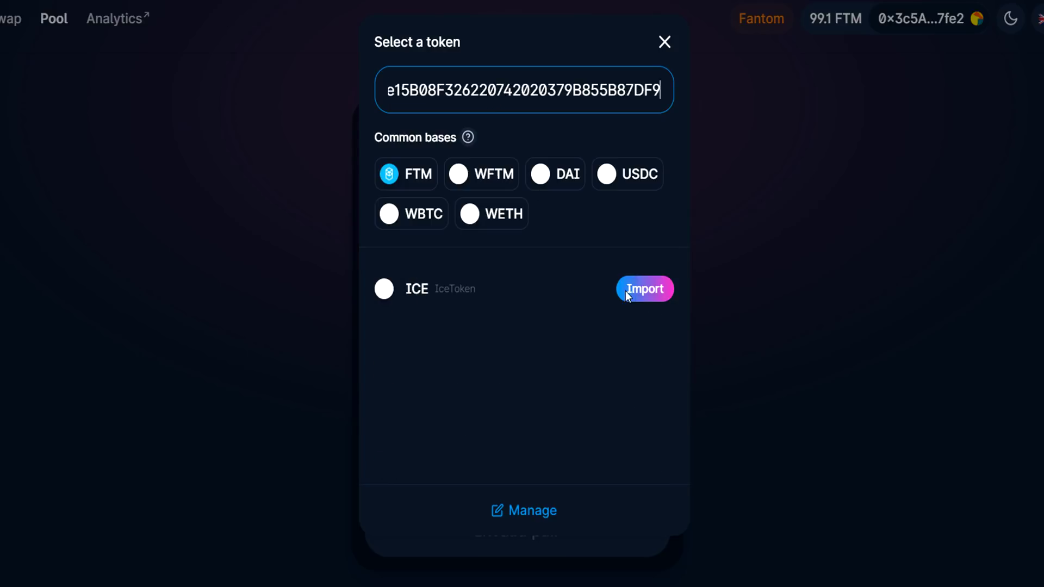
left_click(627, 292)
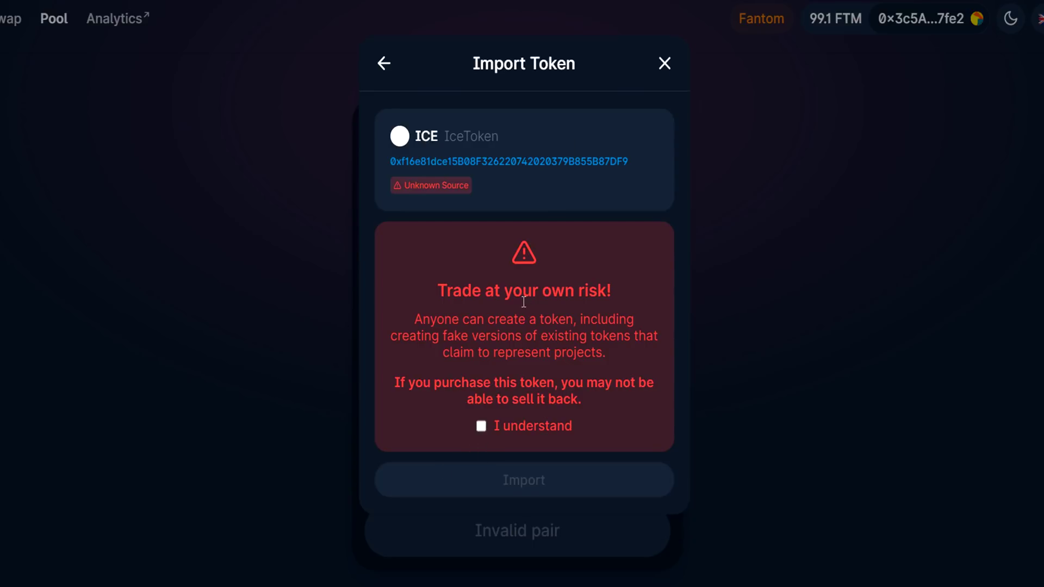
left_click(480, 426)
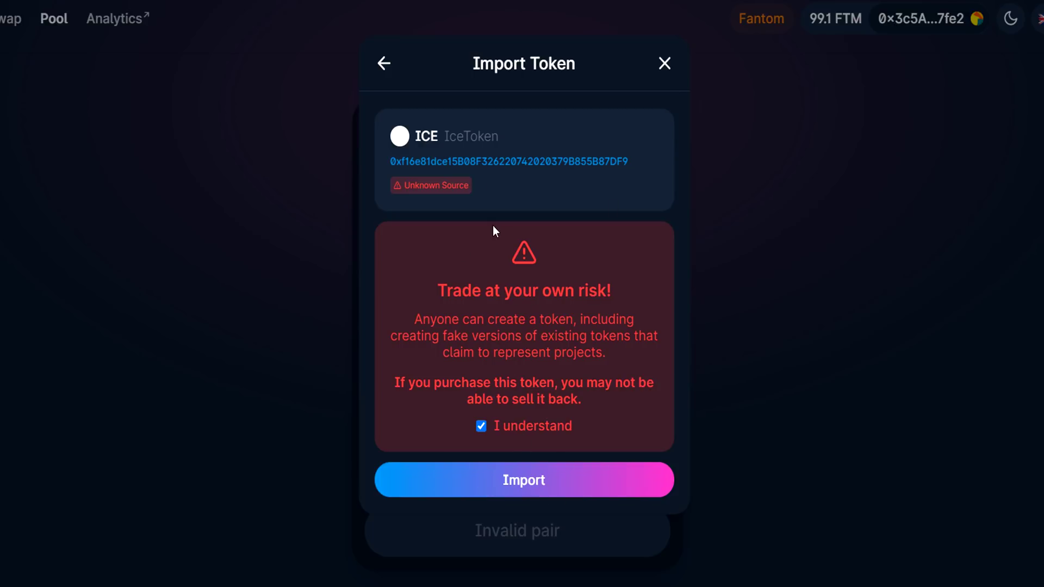
left_click(523, 484)
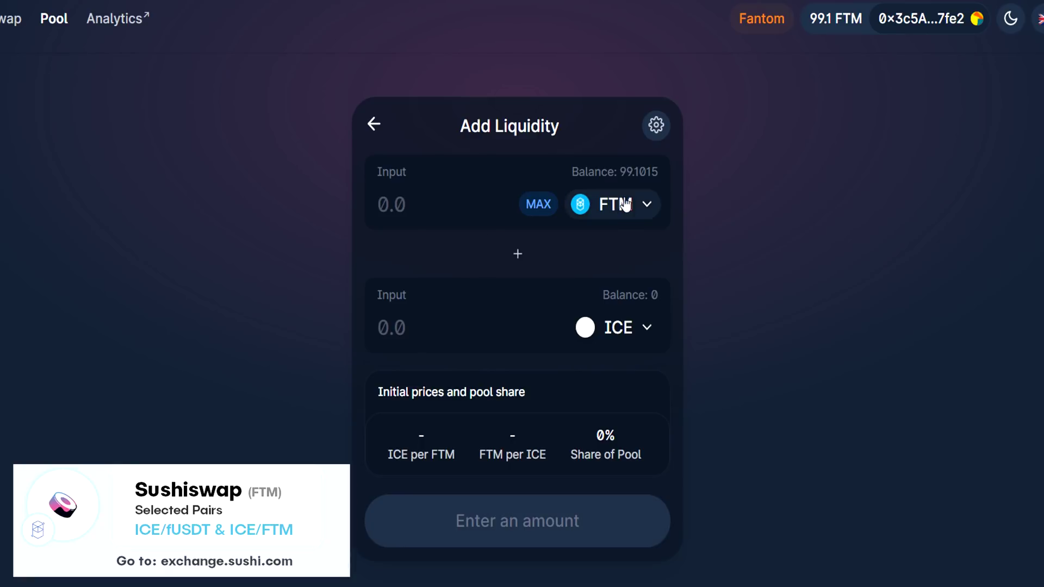
Change the first token of the liquidity pair to fUSDT (Frapped USDT).
left_click(645, 205)
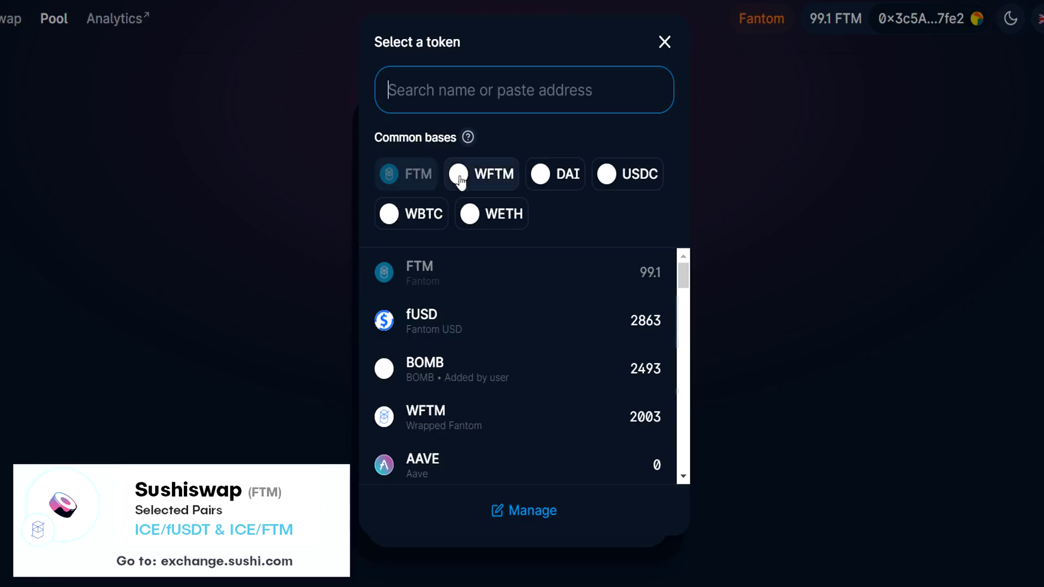
type("f")
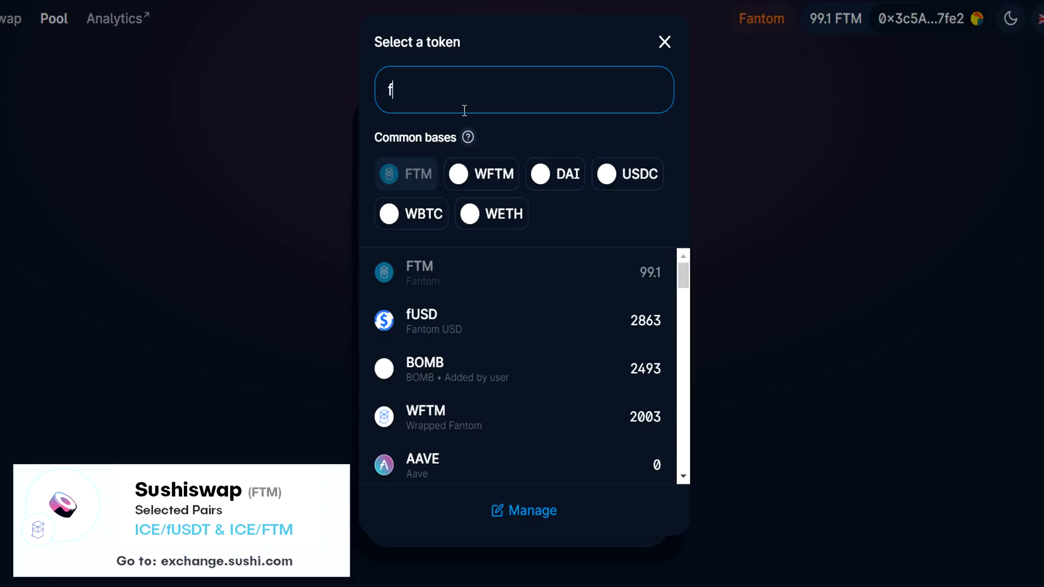
type("usd")
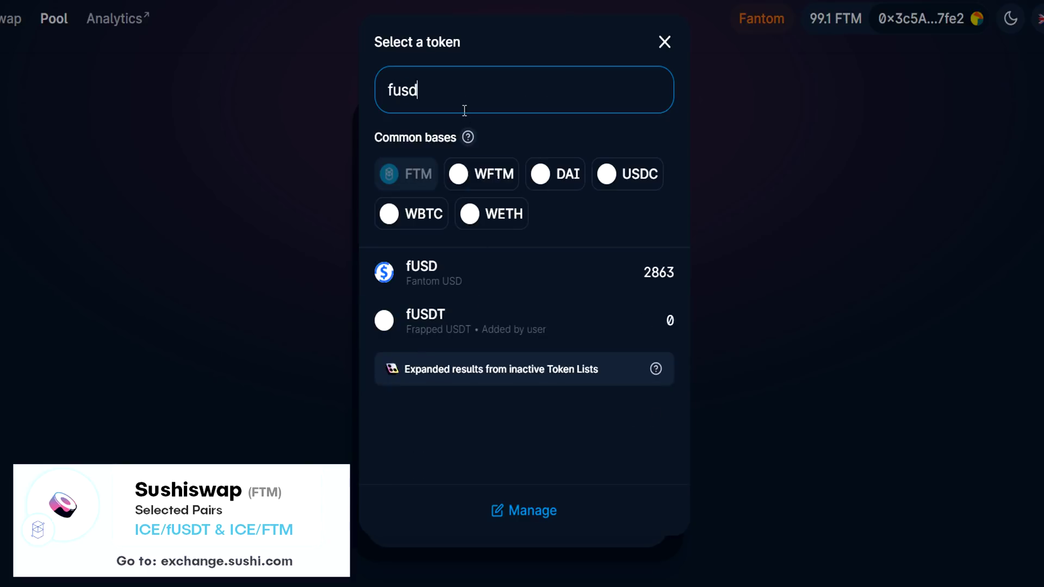
type("t")
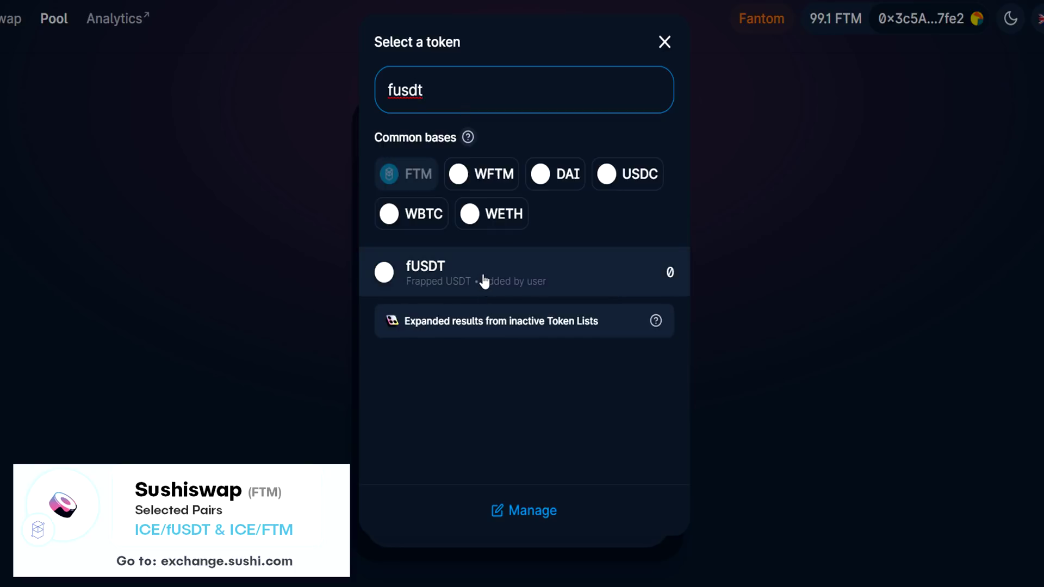
left_click_drag(506, 279, 508, 275)
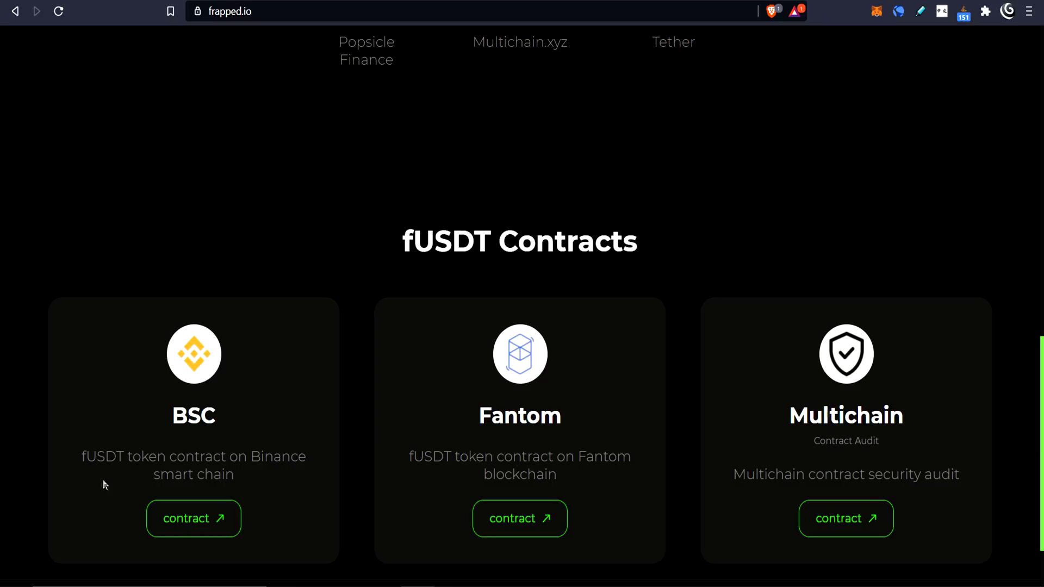
On frapped.io, look up the fUSDT token contracts for BSC and Fantom.
left_click(186, 523)
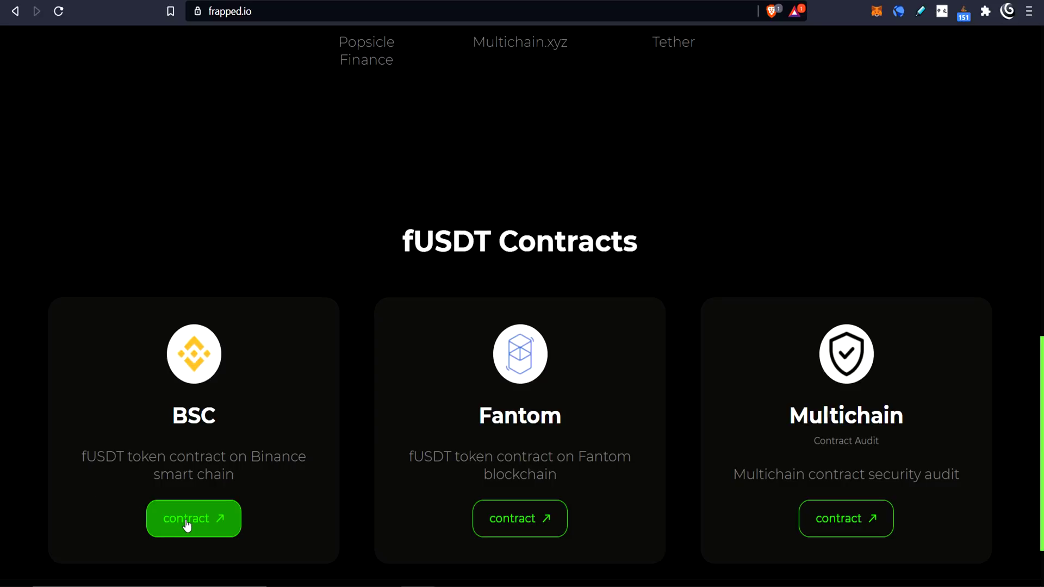
left_click(532, 526)
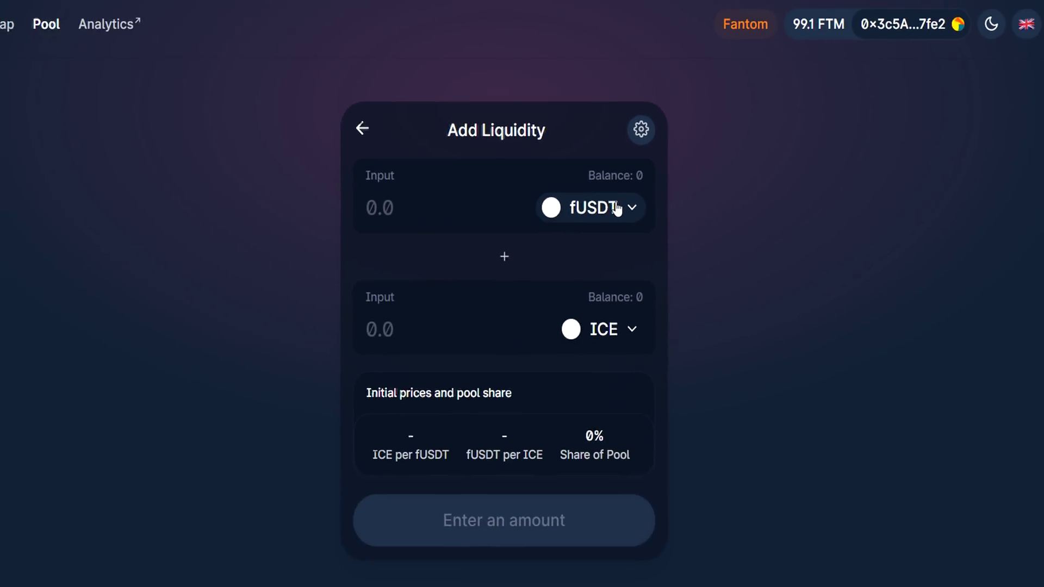
Try an amount of 1000 ICE in the fUSDT/ICE liquidity pair, and clear it.
left_click(592, 208)
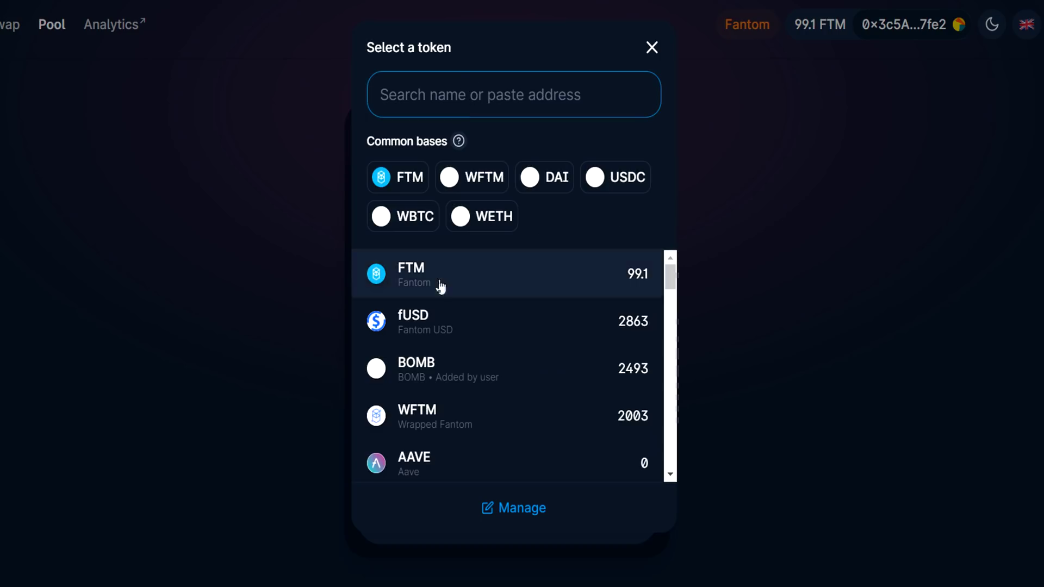
left_click(652, 47)
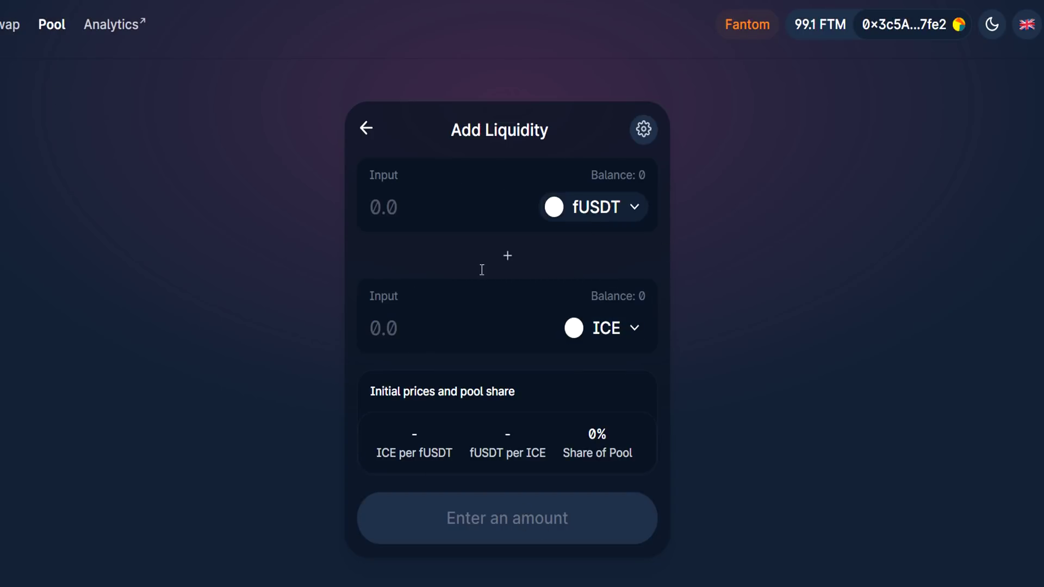
left_click(423, 337)
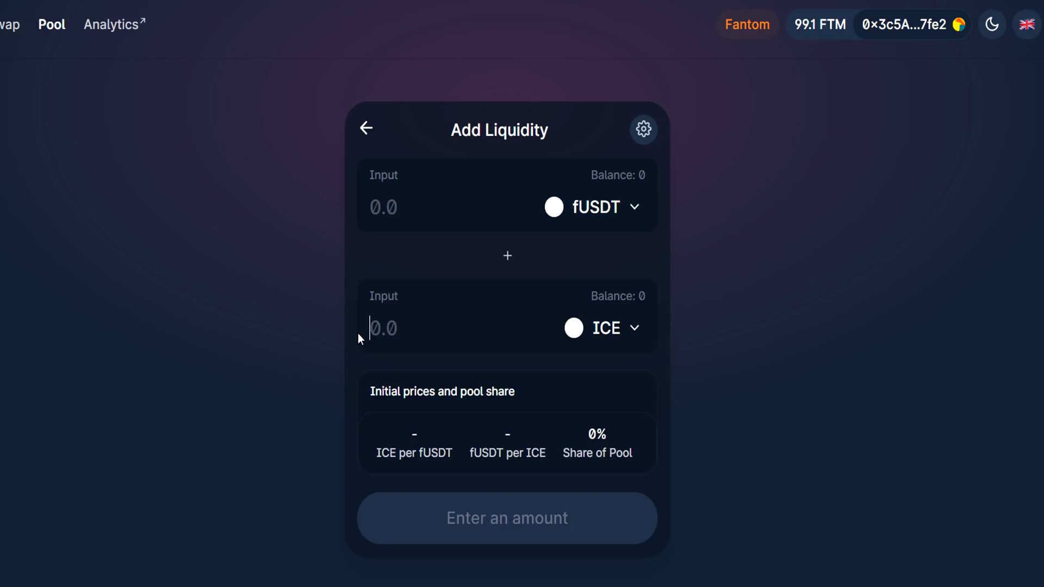
type("200")
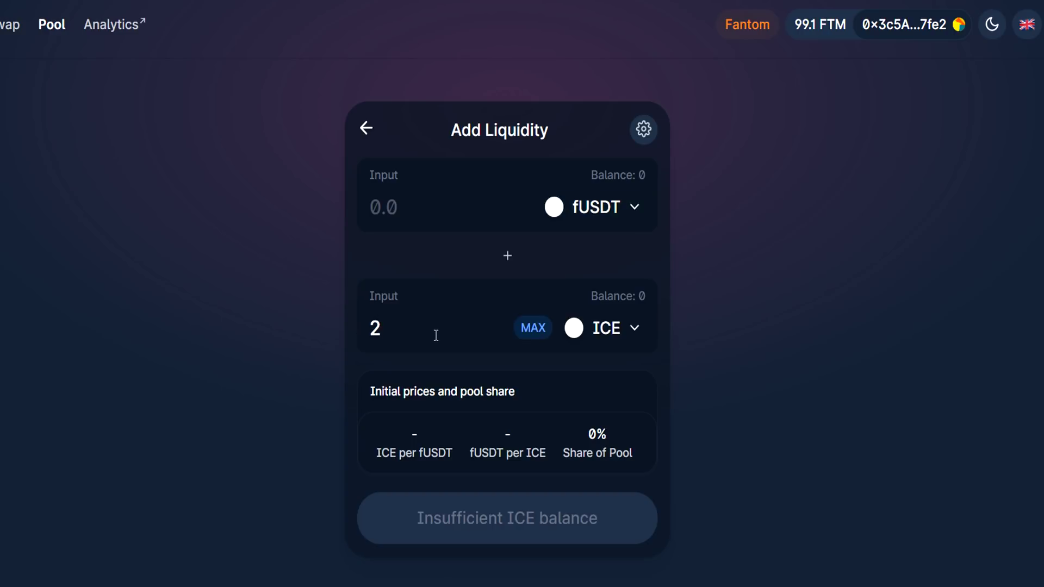
key("BackSpace")
key("BackSpace")
key("BackSpace")
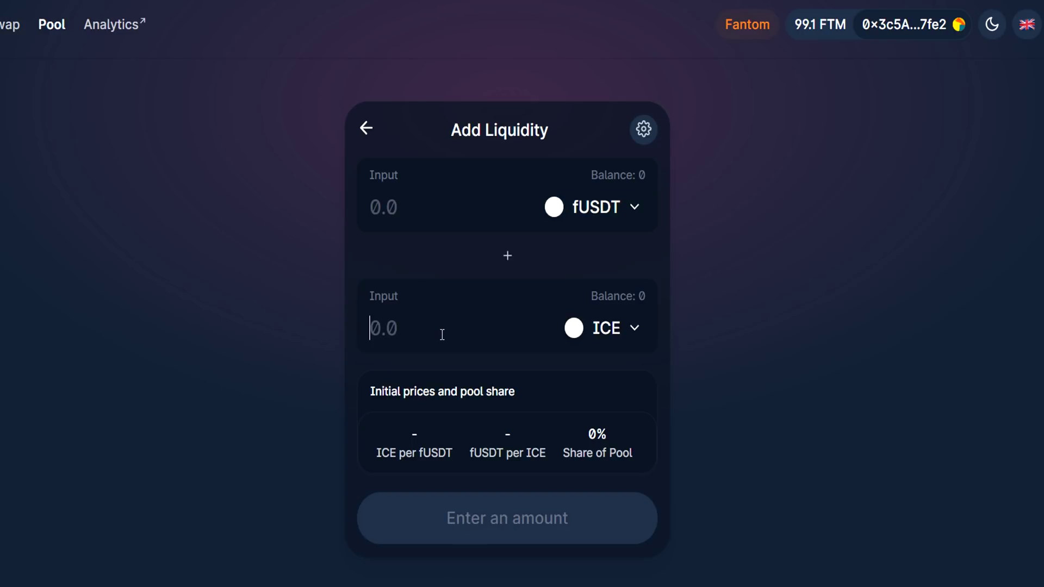
type("1000")
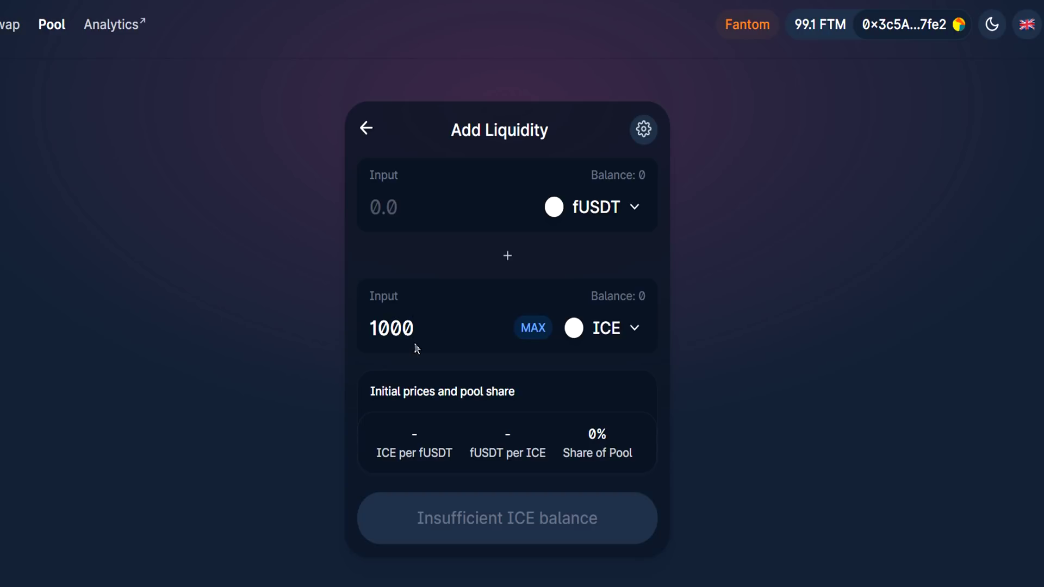
left_click_drag(415, 348, 341, 331)
key("BackSpace")
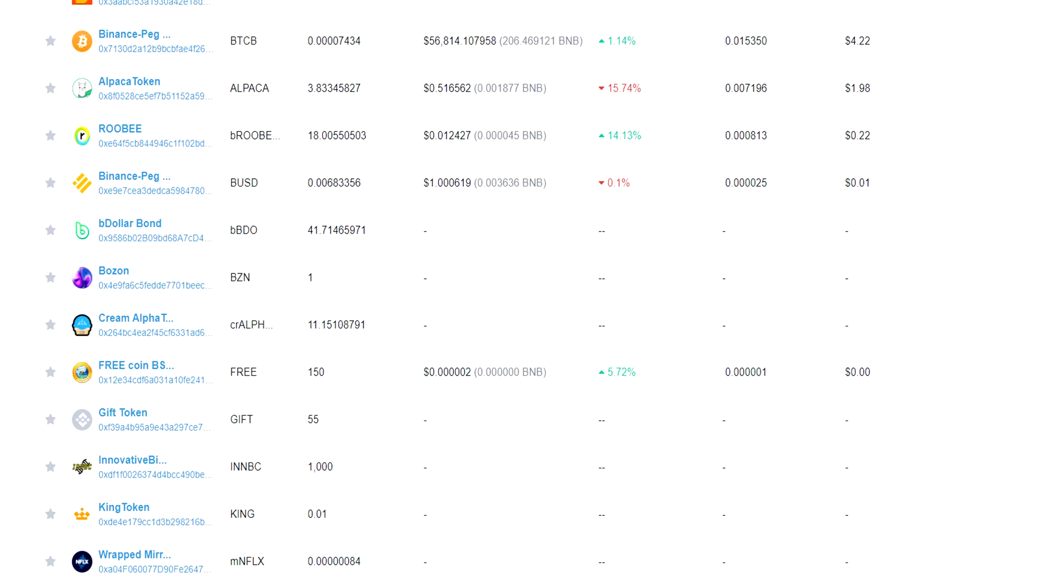
On BscScan, examine the list of tokens held by the wallet.
scroll(326, 392, "up", 5)
scroll(345, 410, "down", 8)
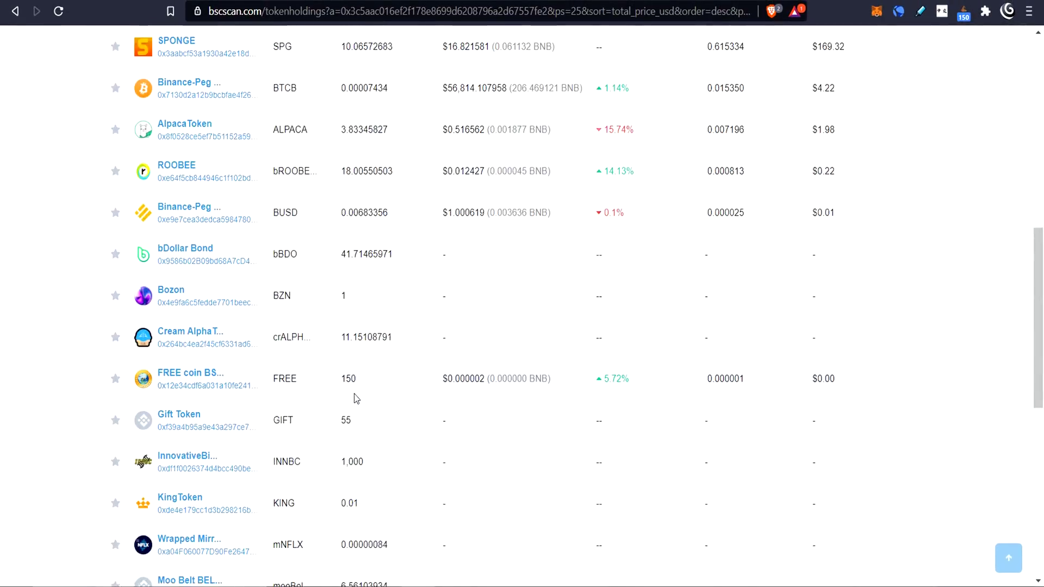
scroll(358, 392, "up", 3)
scroll(359, 390, "down", 10)
scroll(363, 381, "up", 15)
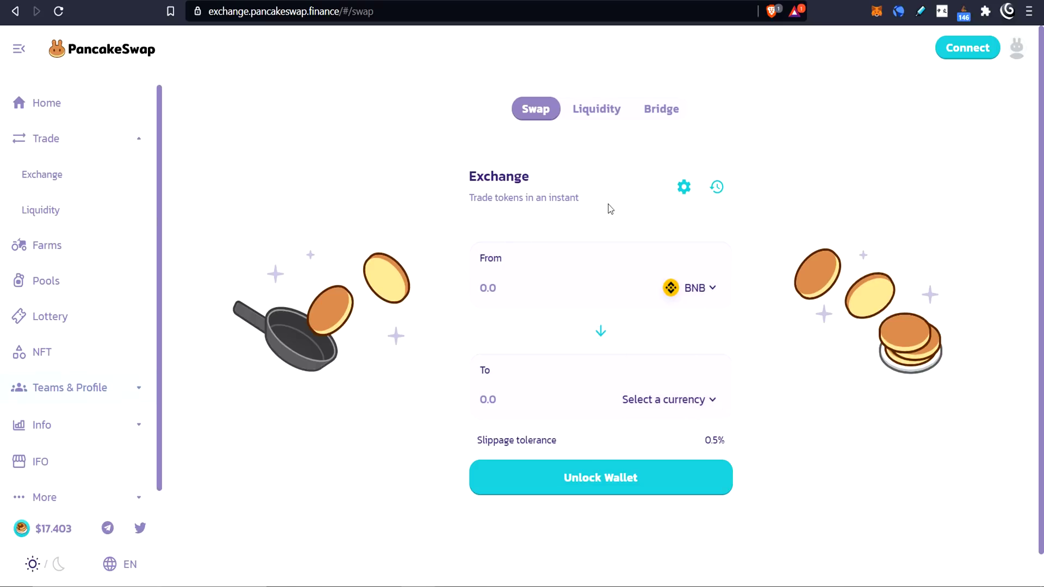
left_click(589, 113)
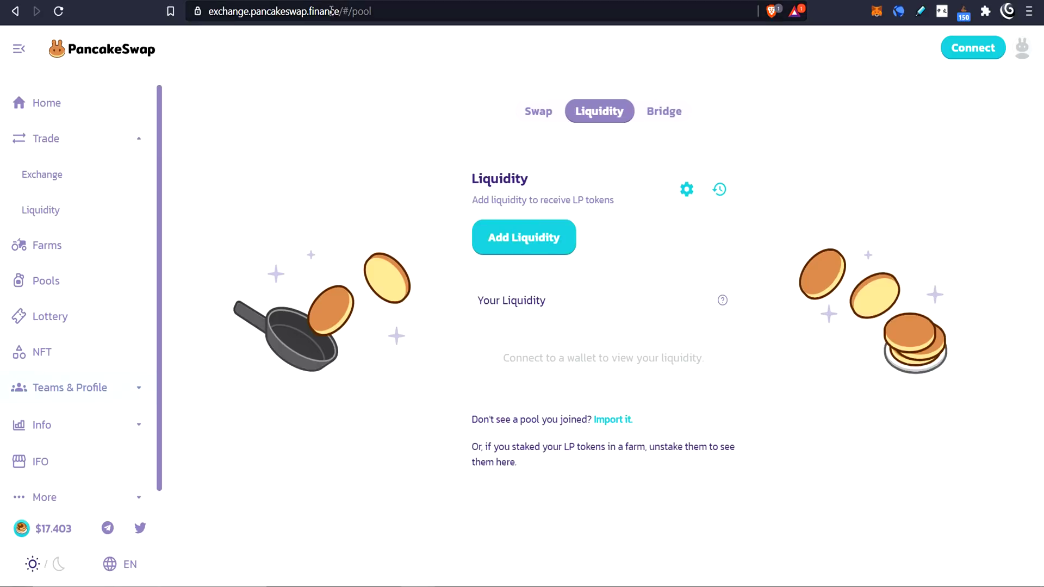
left_click(577, 253)
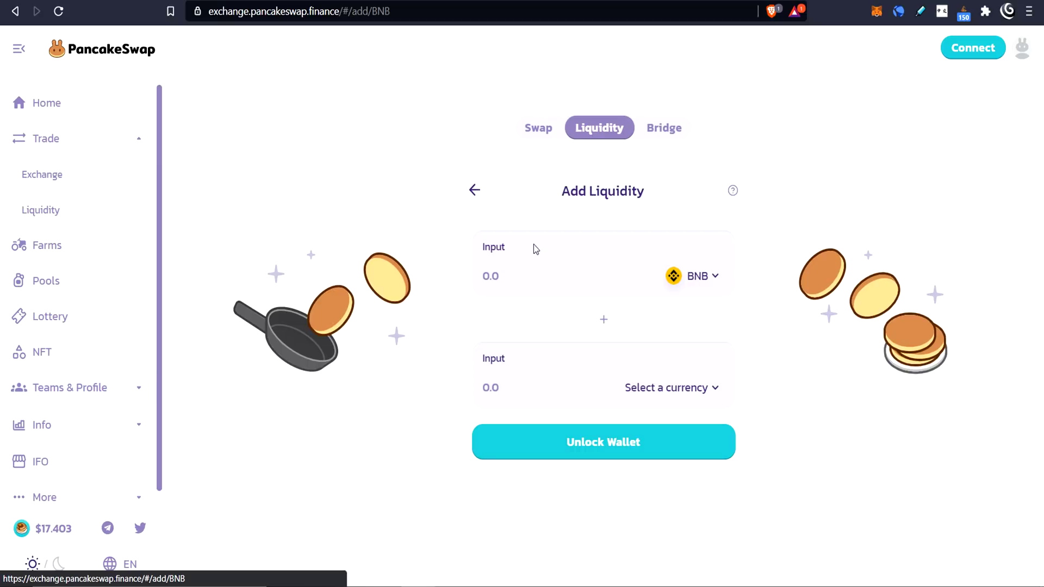
left_click(675, 390)
type("ice")
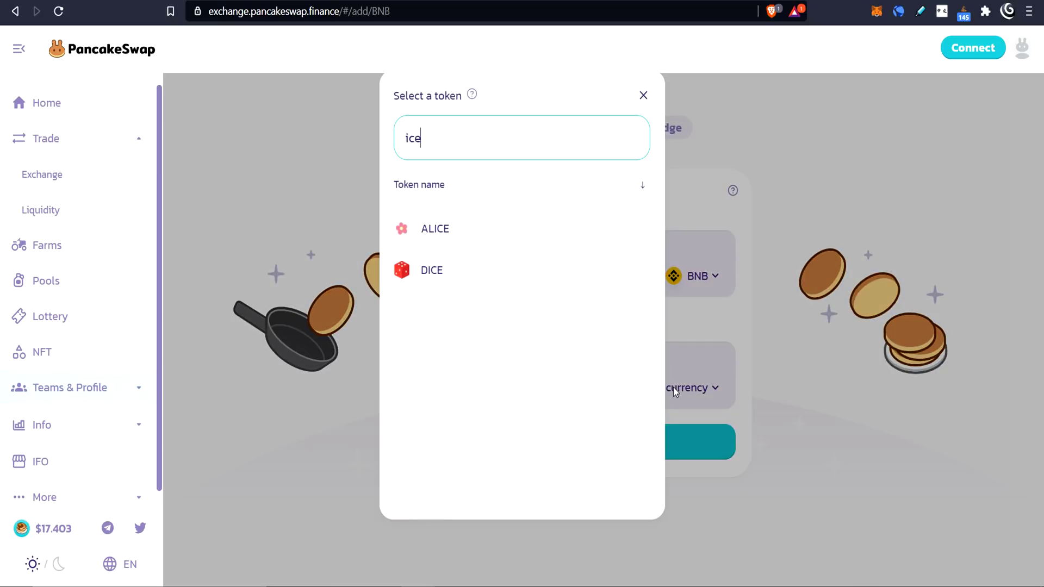
double_click(416, 140)
key("ctrl+v")
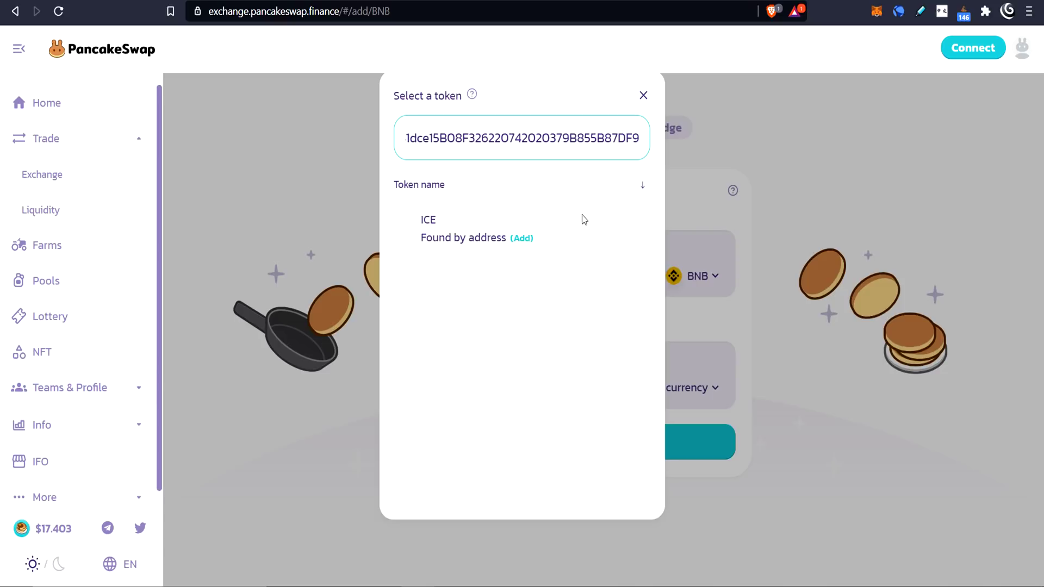
left_click(521, 240)
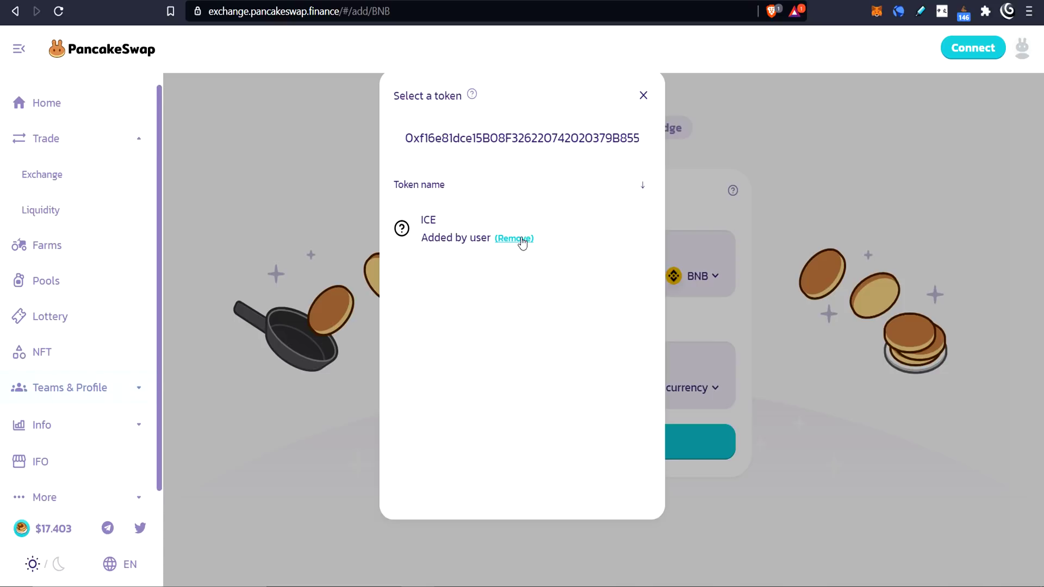
left_click(644, 96)
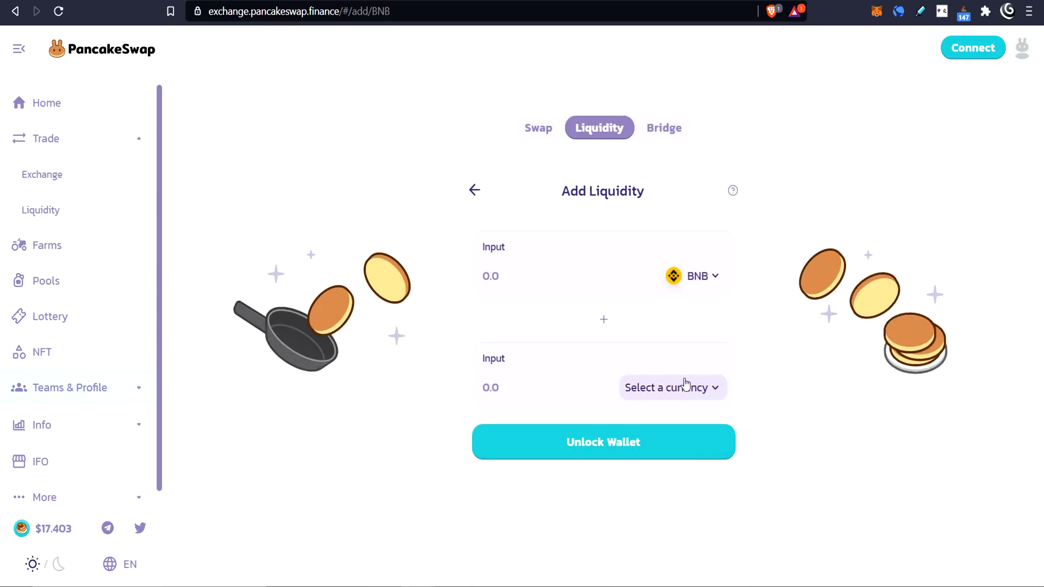
Switch the MetaMask wallet network to Binance Smart Chain.
left_click(884, 16)
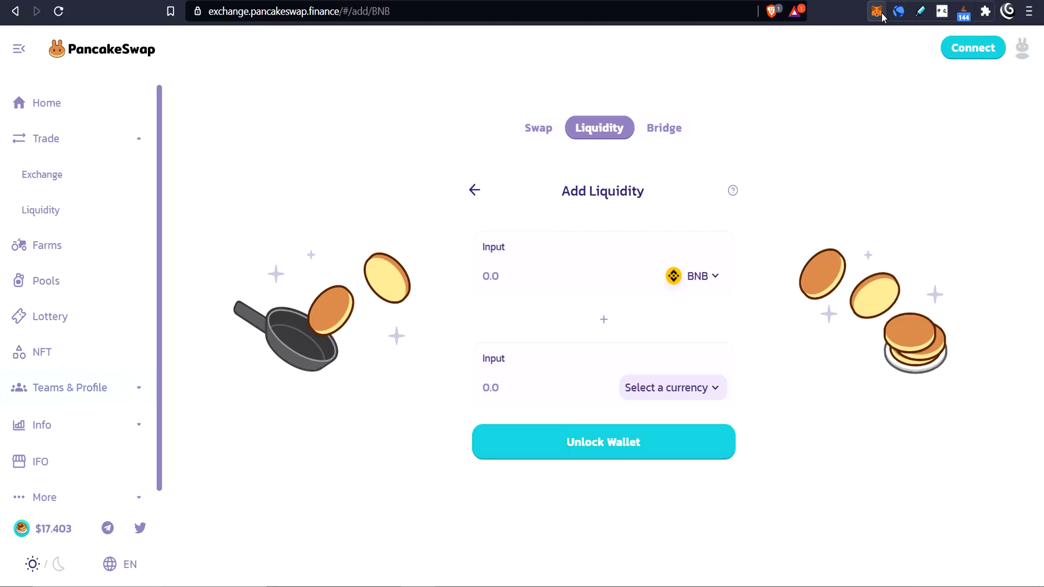
left_click(811, 51)
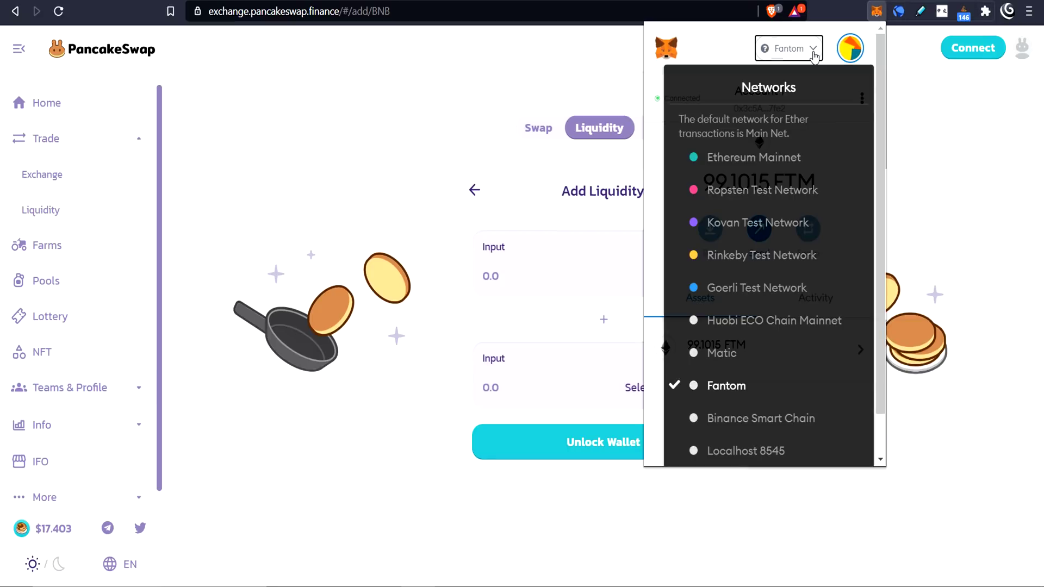
left_click(739, 417)
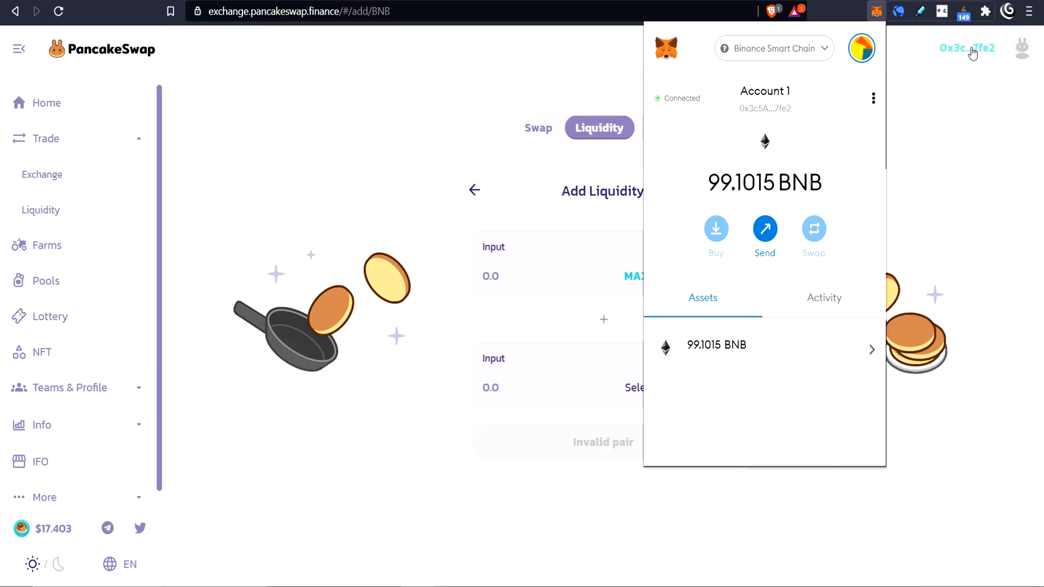
left_click(936, 111)
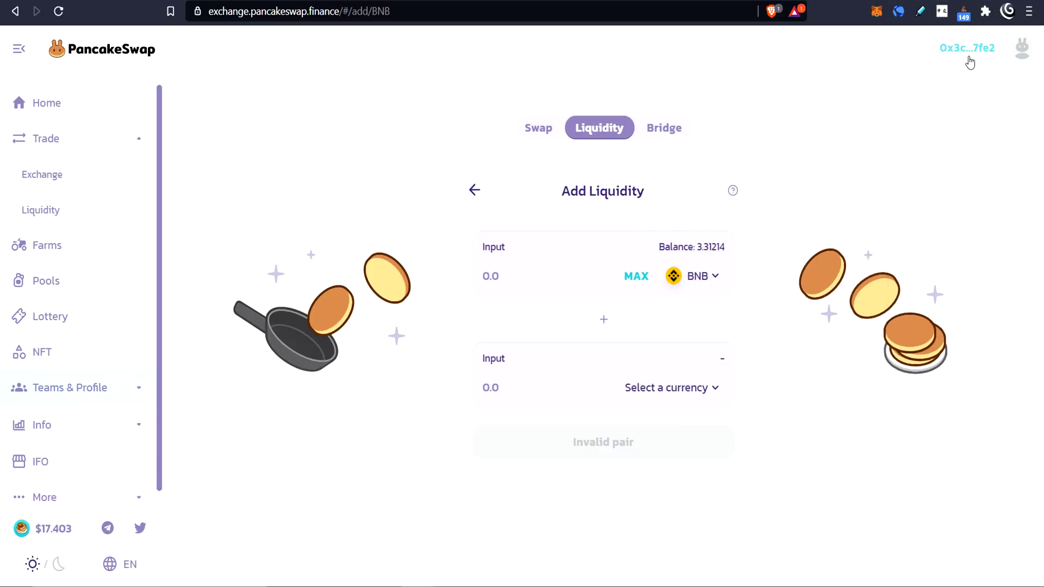
Set ICE as the second token of the BNB liquidity pair by its contract address, with an amount of 300.
left_click(699, 387)
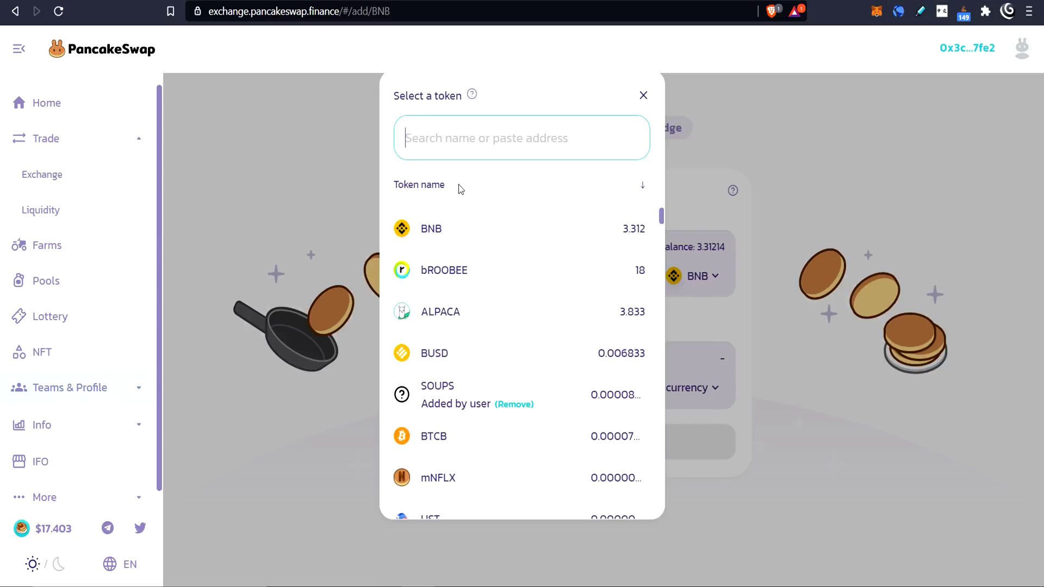
key("ctrl+v")
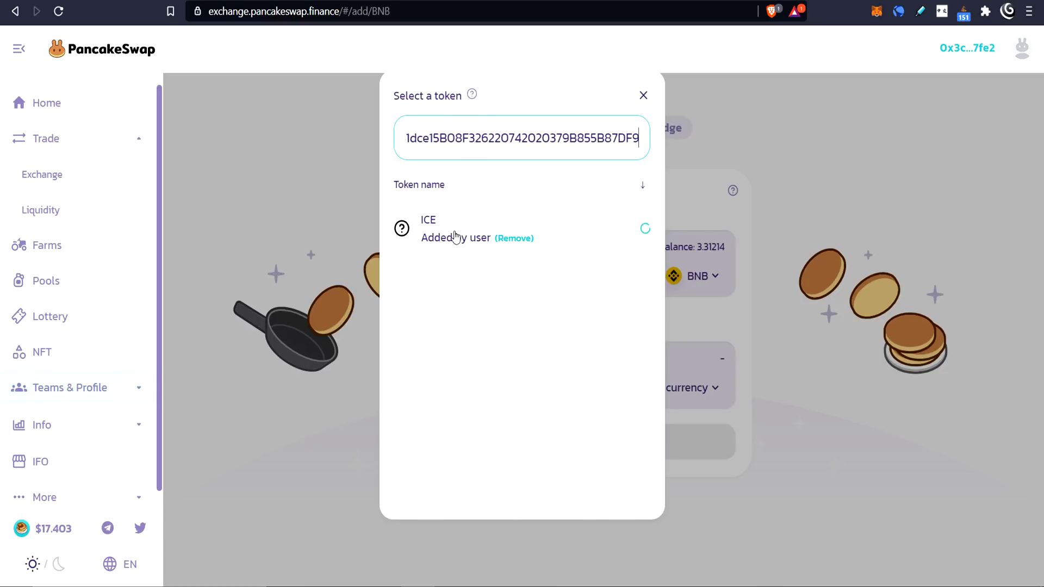
left_click(430, 224)
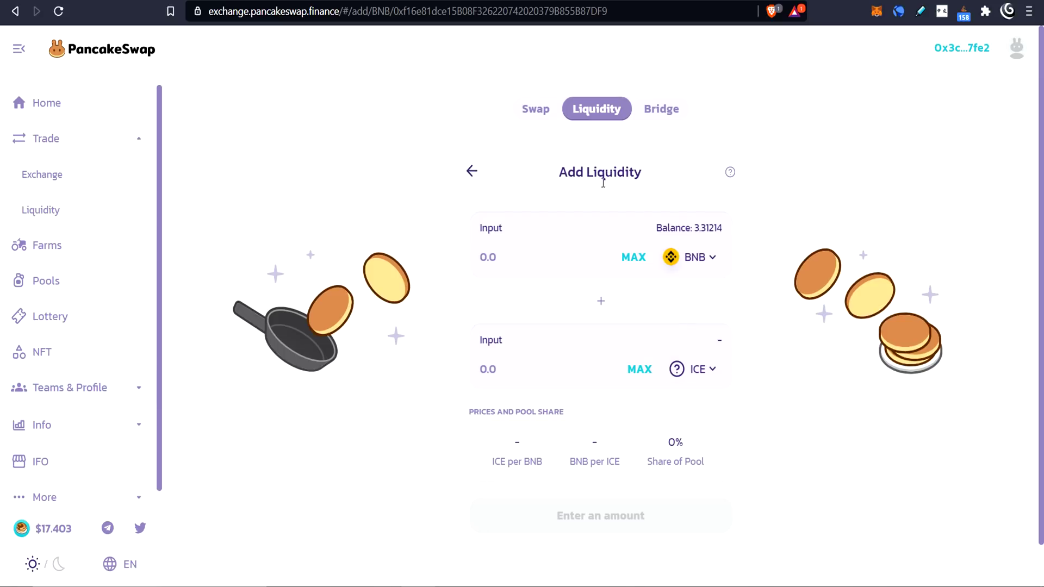
left_click(515, 371)
type("300")
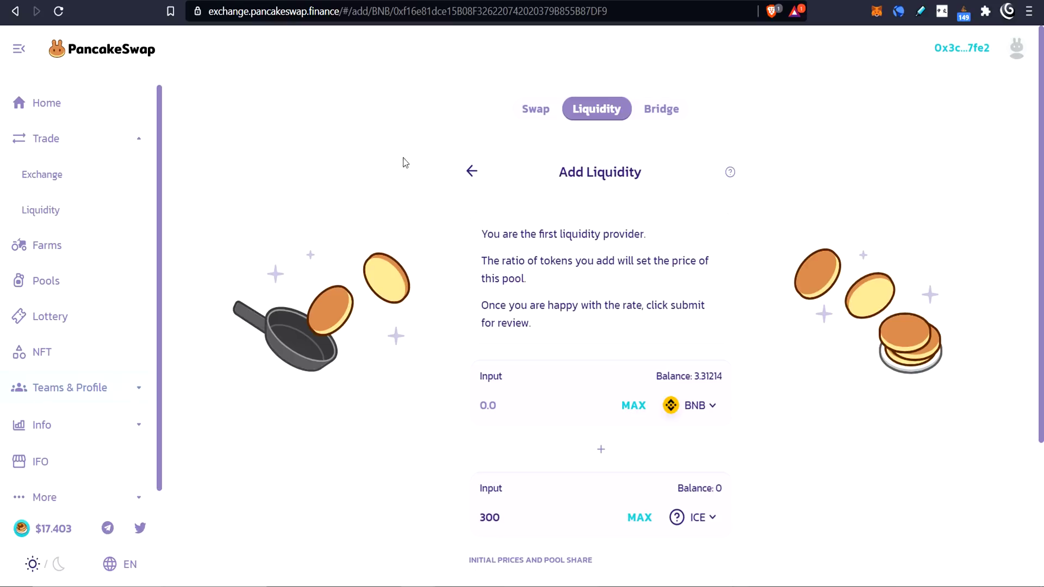
Review the BNB/ICE pool details, and look up "fusdt" in the second token's selector without changing the token.
scroll(598, 251, "down", 4)
scroll(609, 253, "up", 4)
scroll(550, 408, "down", 3)
scroll(593, 373, "up", 3)
scroll(514, 365, "down", 1)
scroll(587, 362, "up", 1)
scroll(723, 471, "down", 3)
left_click(709, 325)
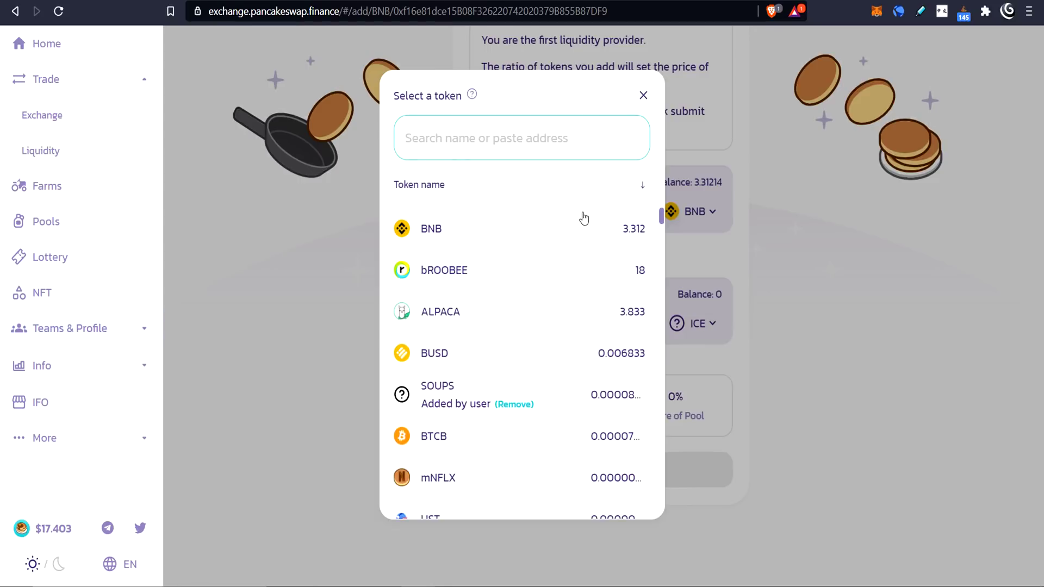
type("fusdt")
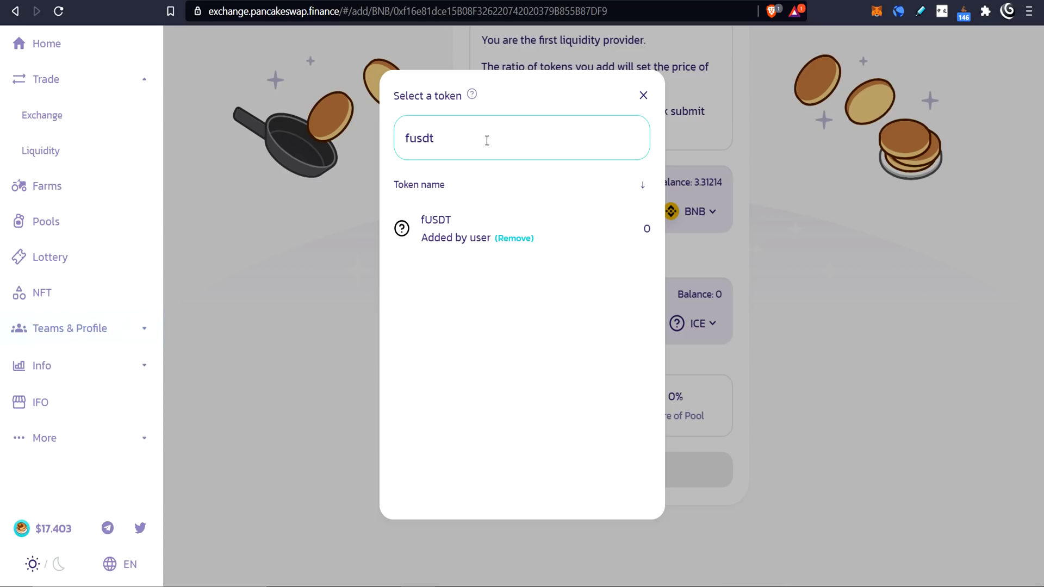
left_click_drag(486, 140, 391, 148)
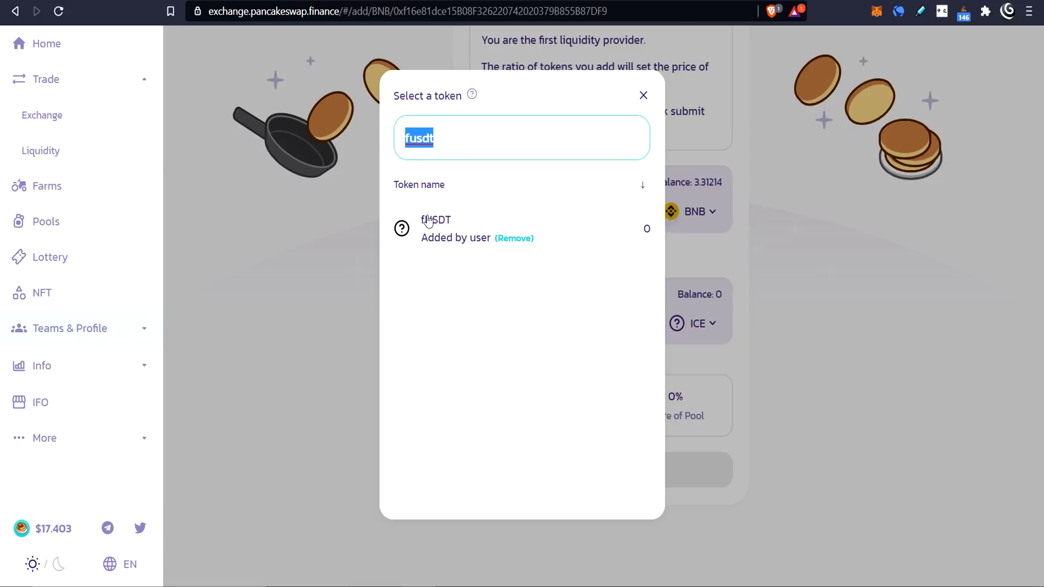
left_click(644, 112)
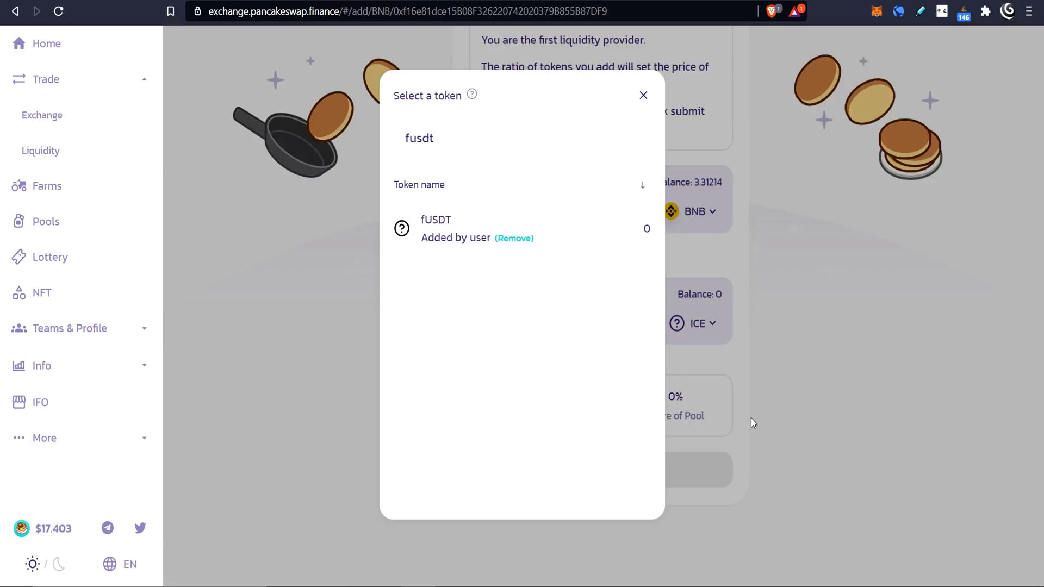
left_click(645, 95)
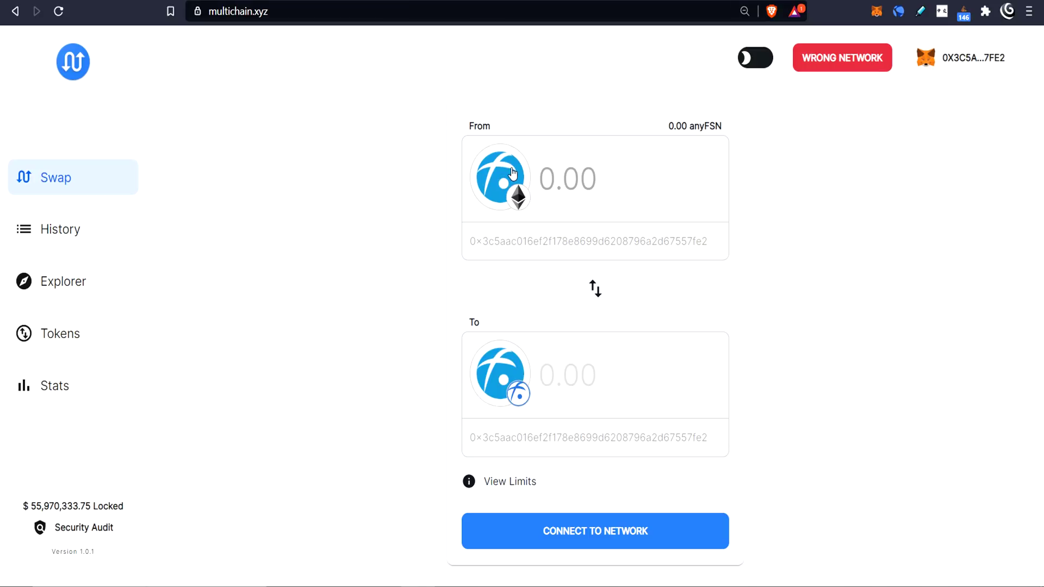
On multichain.xyz, set the source token of the swap to ICE on FTM Mainnet.
left_click(517, 177)
type("u")
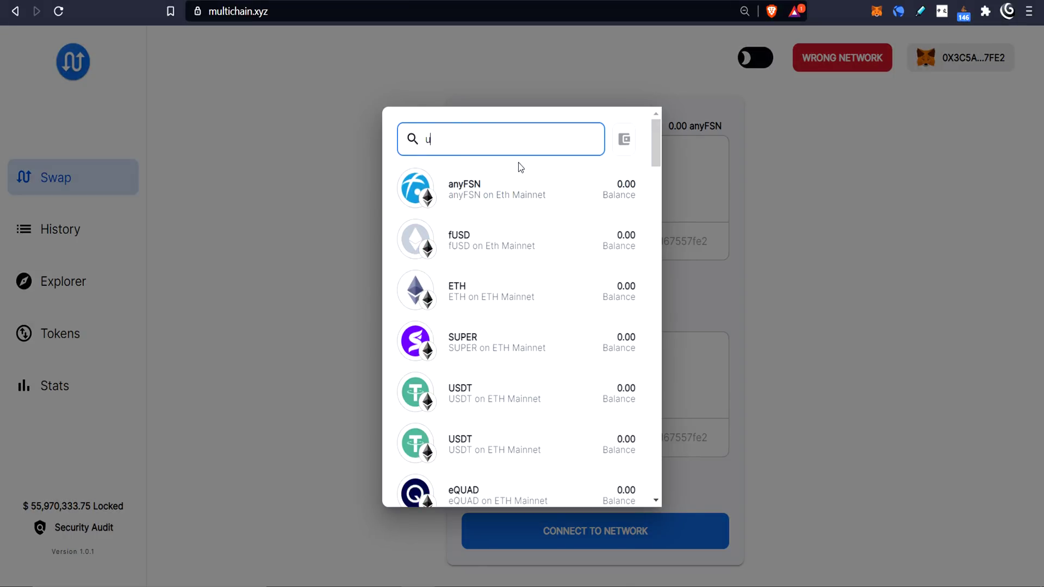
key("BackSpace")
type("i")
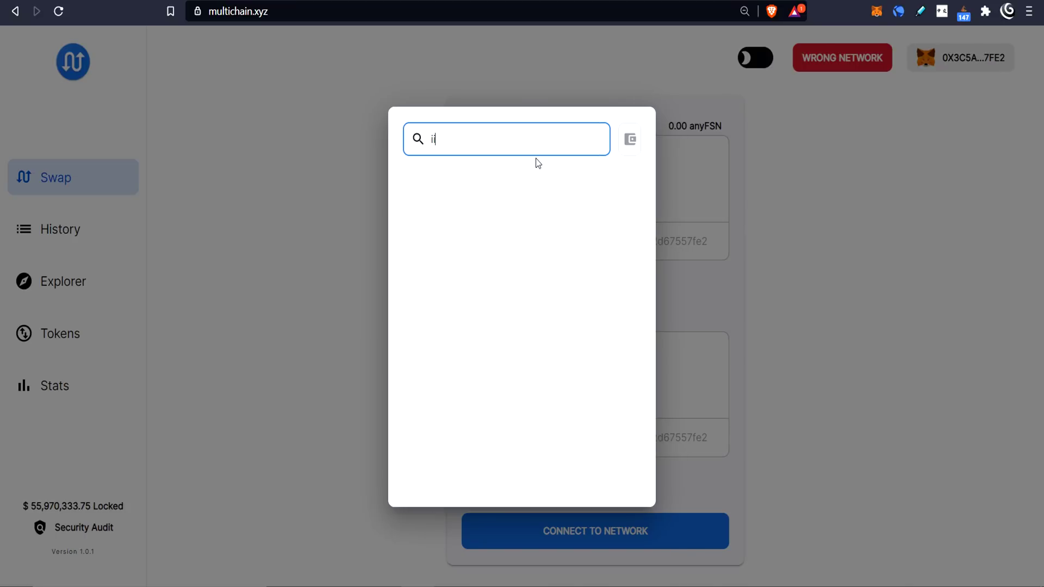
key("BackSpace")
type("ice")
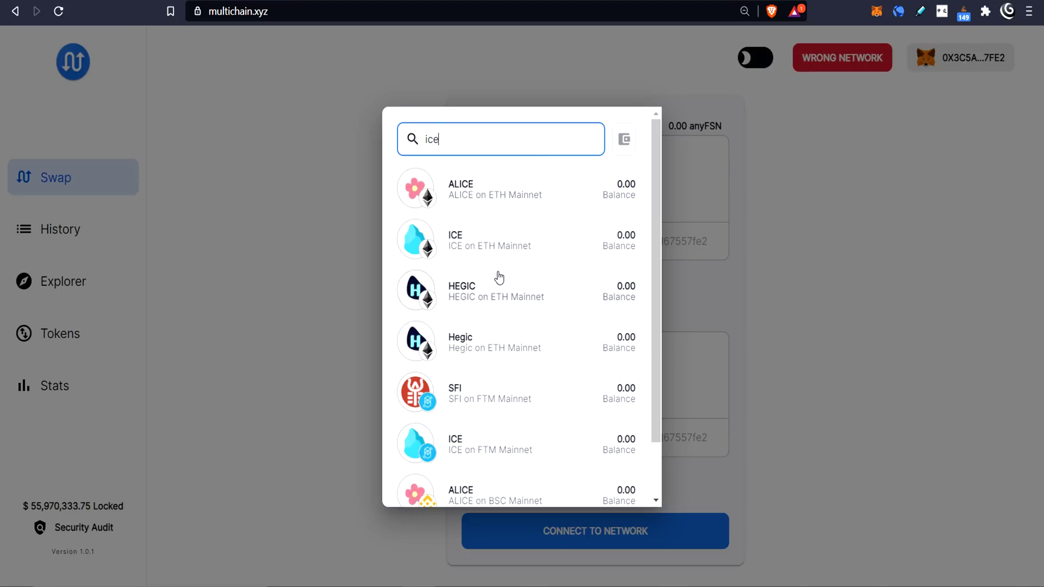
scroll(494, 289, "down", 2)
scroll(497, 291, "up", 2)
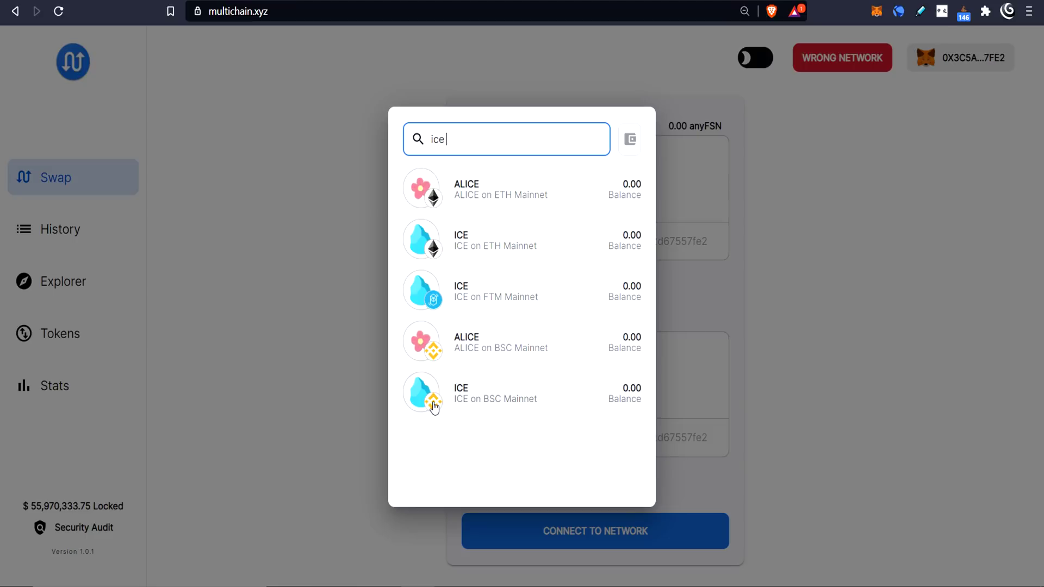
left_click(429, 291)
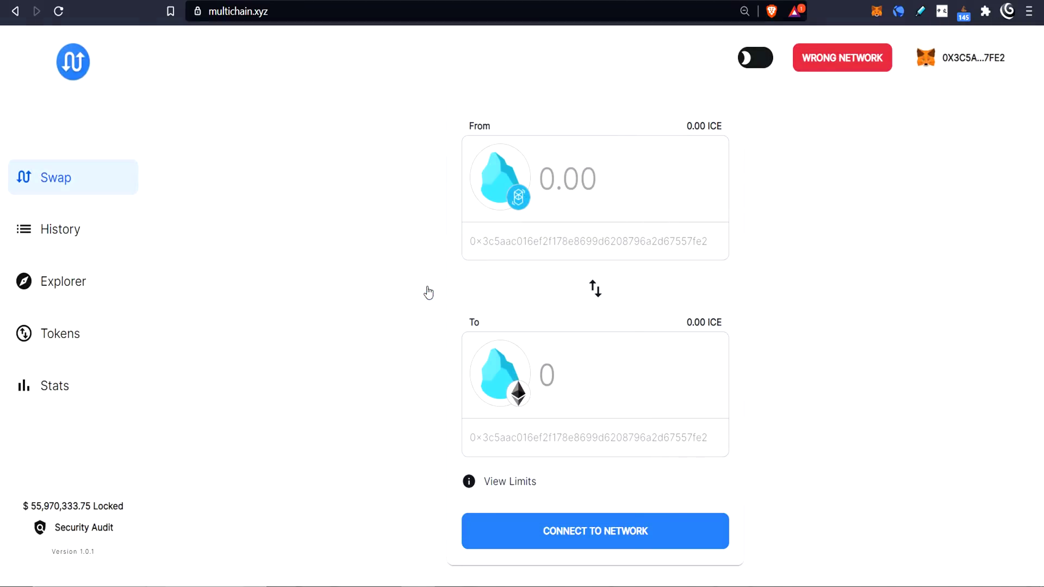
Switch the MetaMask wallet network to Fantom for the ICE bridge swap.
left_click(854, 61)
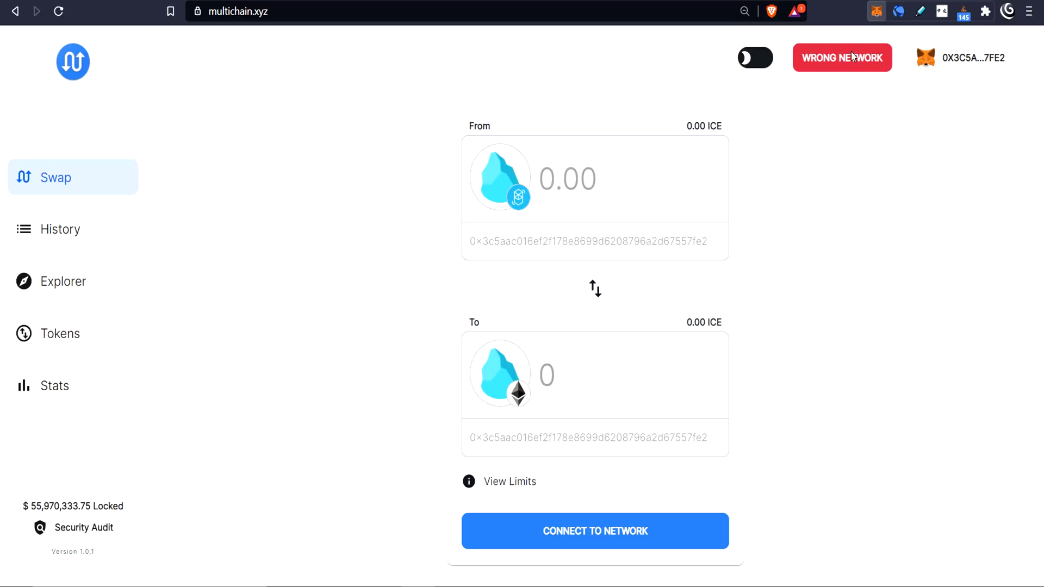
left_click(781, 54)
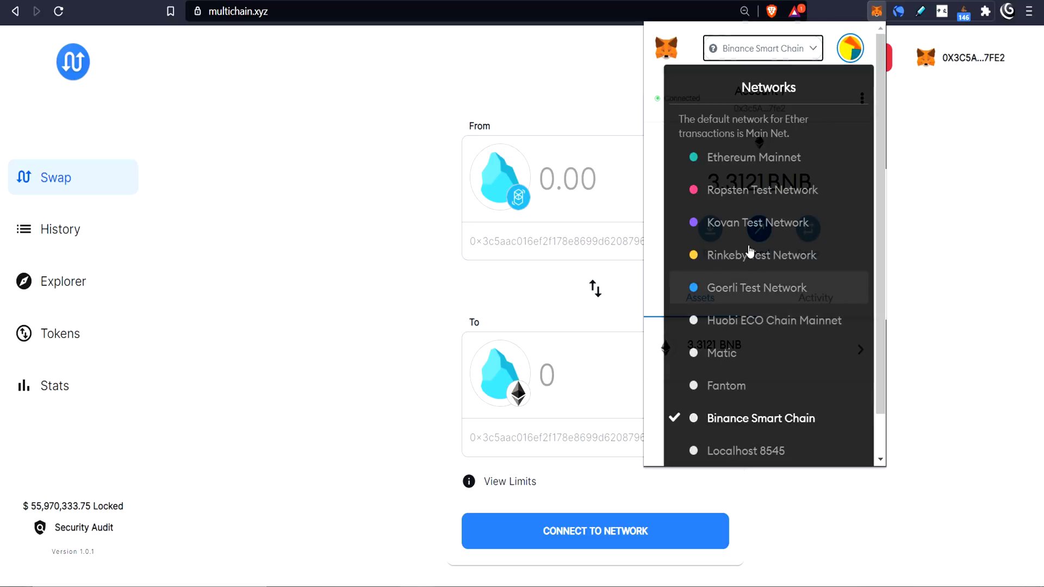
left_click(737, 387)
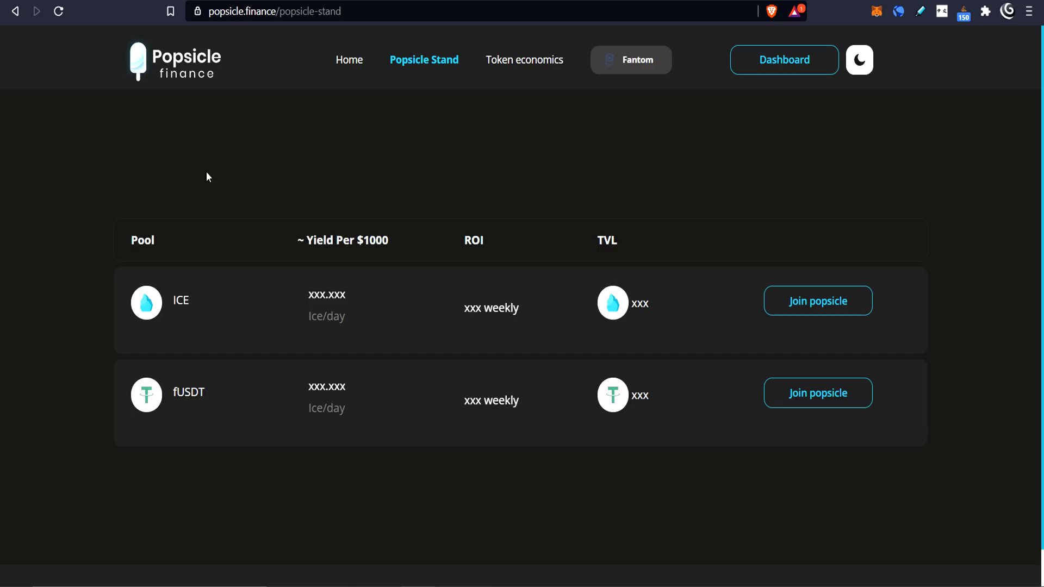
On the Popsicle Stand page, choose ETH as the network and open the MetaMask wallet to check its active network.
left_click(638, 61)
left_click(456, 229)
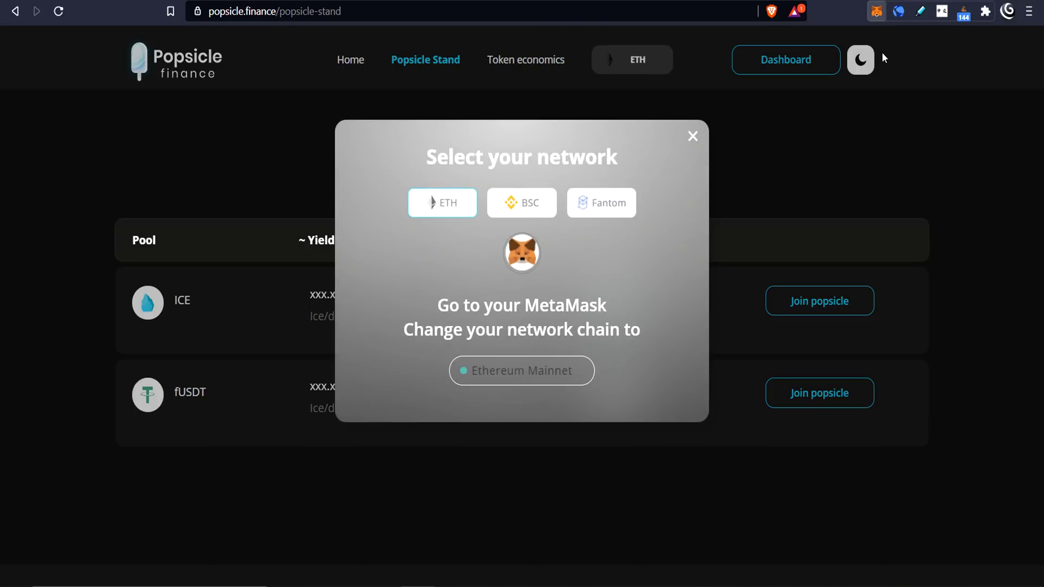
left_click(876, 11)
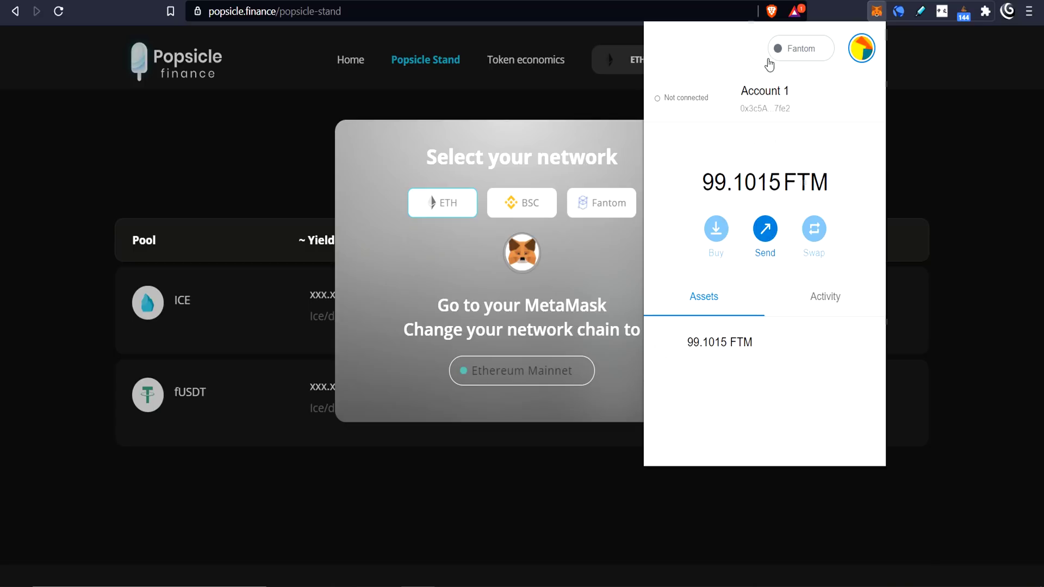
left_click(87, 426)
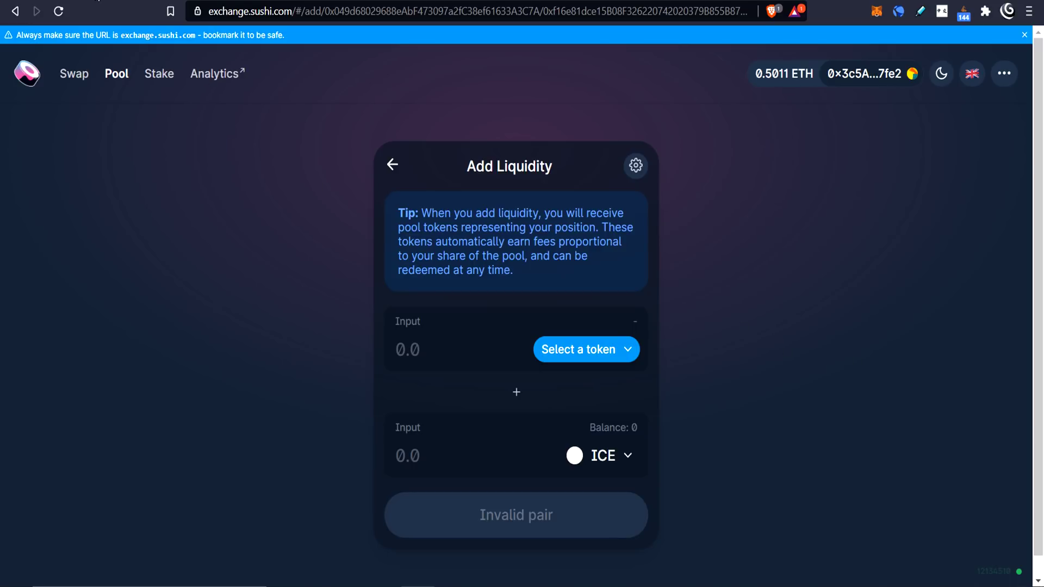
Return to the Popsicle Stand page and review the ICE and fUSDT pools offered on Fantom.
left_click(95, 4)
scroll(732, 335, "down", 1)
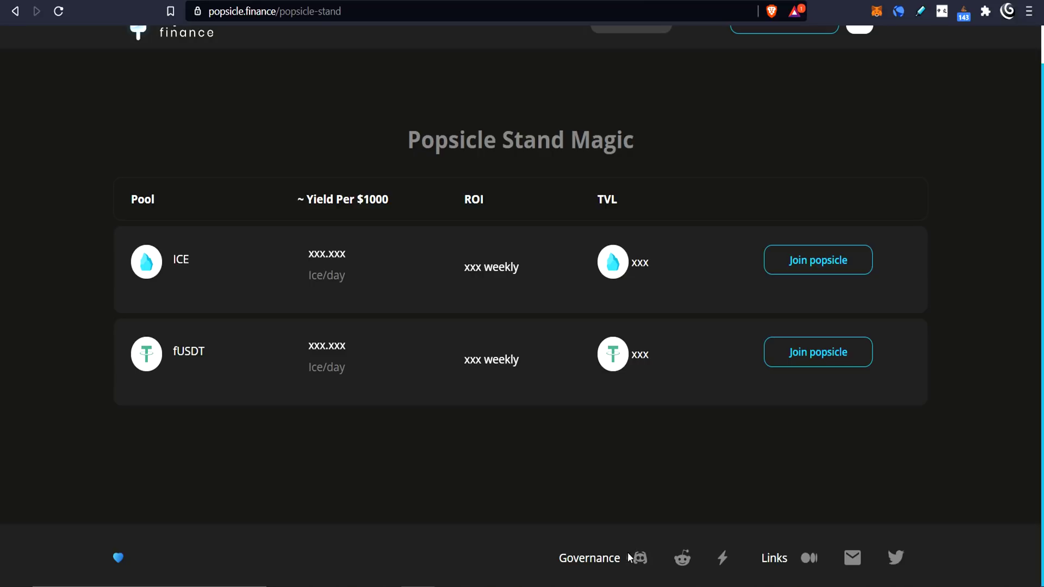
scroll(830, 371, "up", 1)
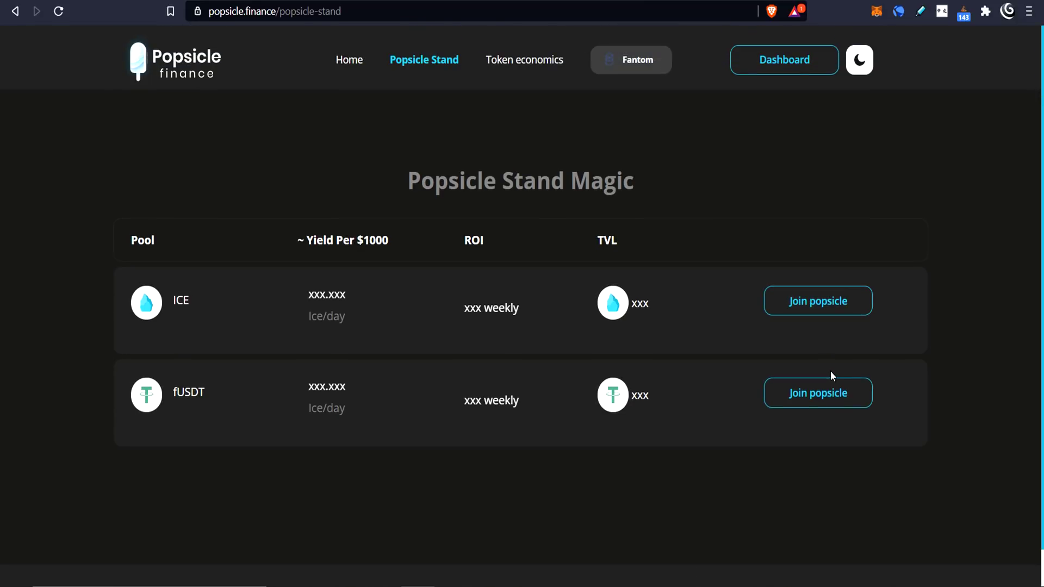